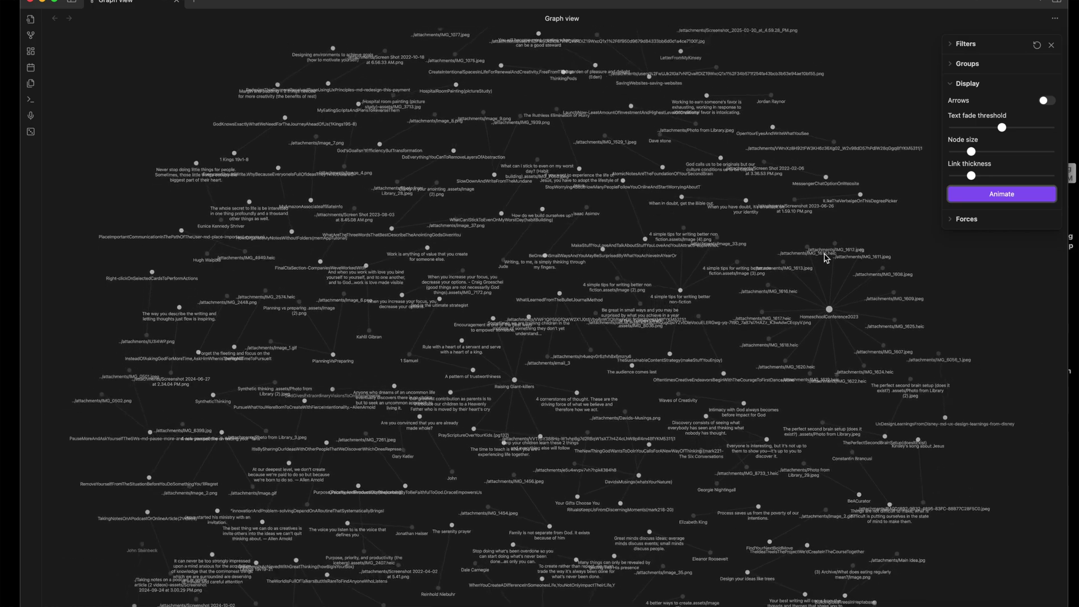
- Show the file explorer with the vault's folders beside the whole-vault graph view
click(72, 2)
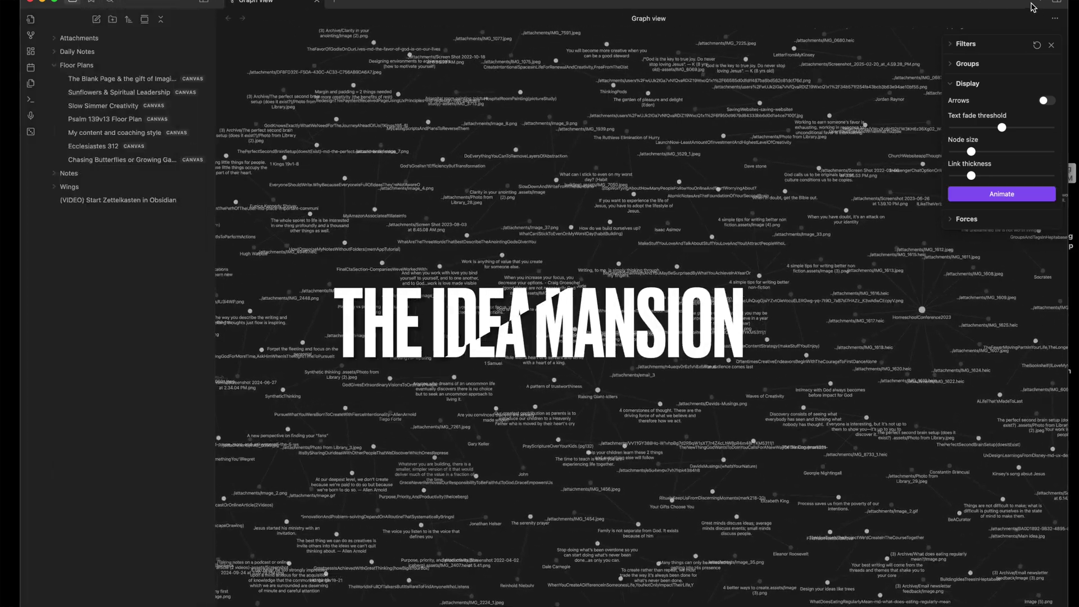
- Search the Library tag and browse notes such as 4 Things To Prune and 5 categories of novel ideas
click(1057, 2)
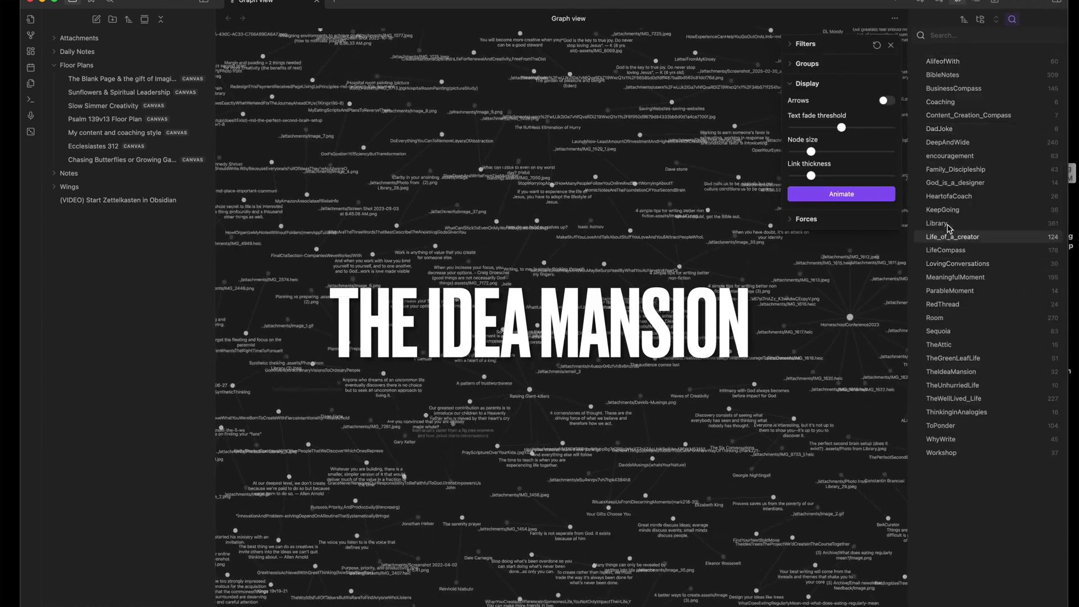
click(938, 223)
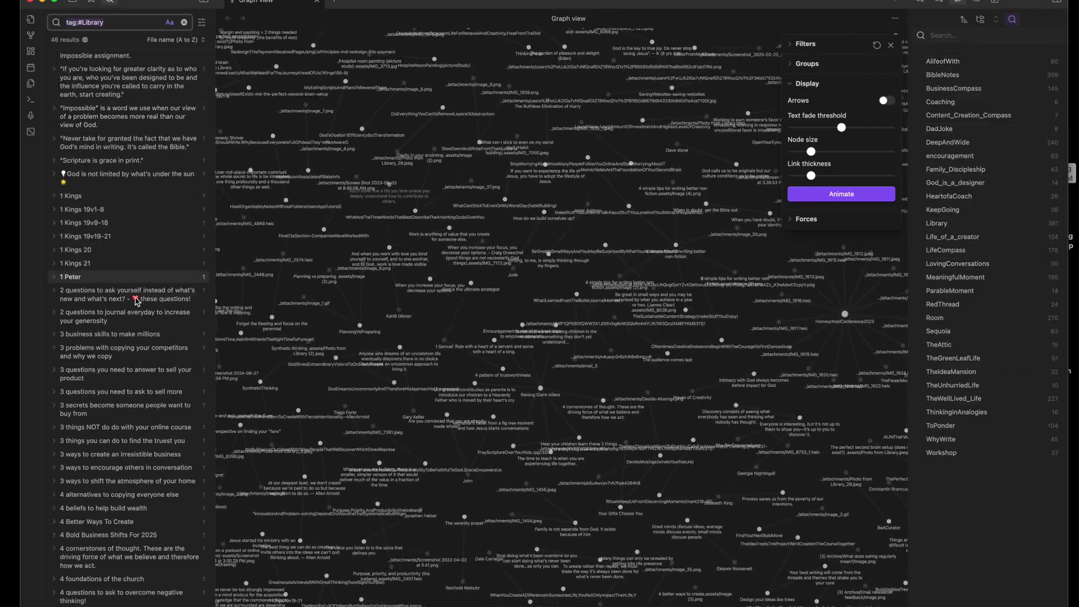
scroll(135, 186, down, 7)
click(127, 196)
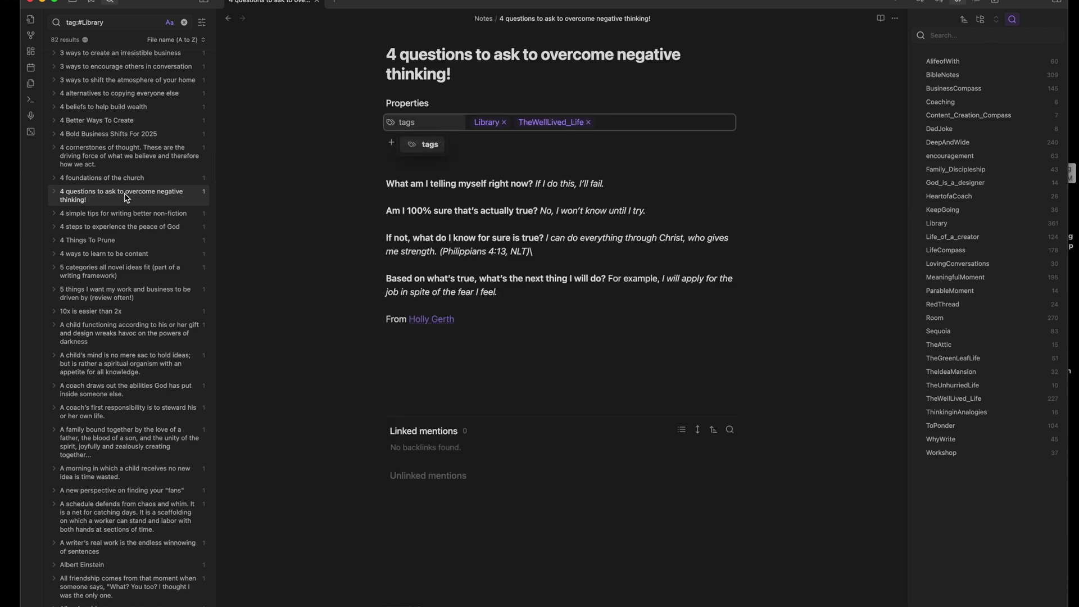
click(126, 226)
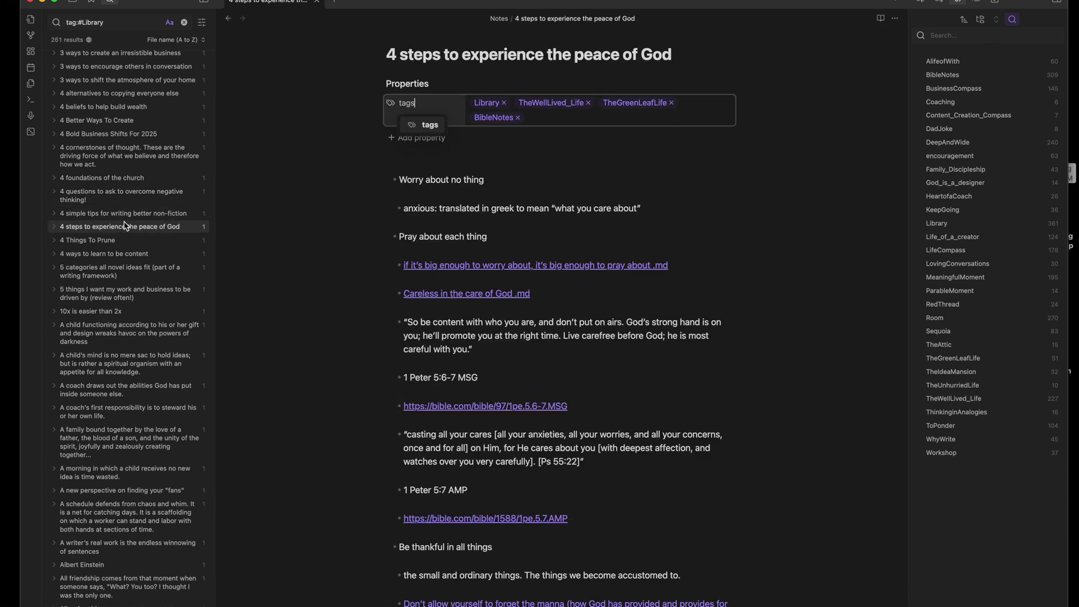
click(125, 241)
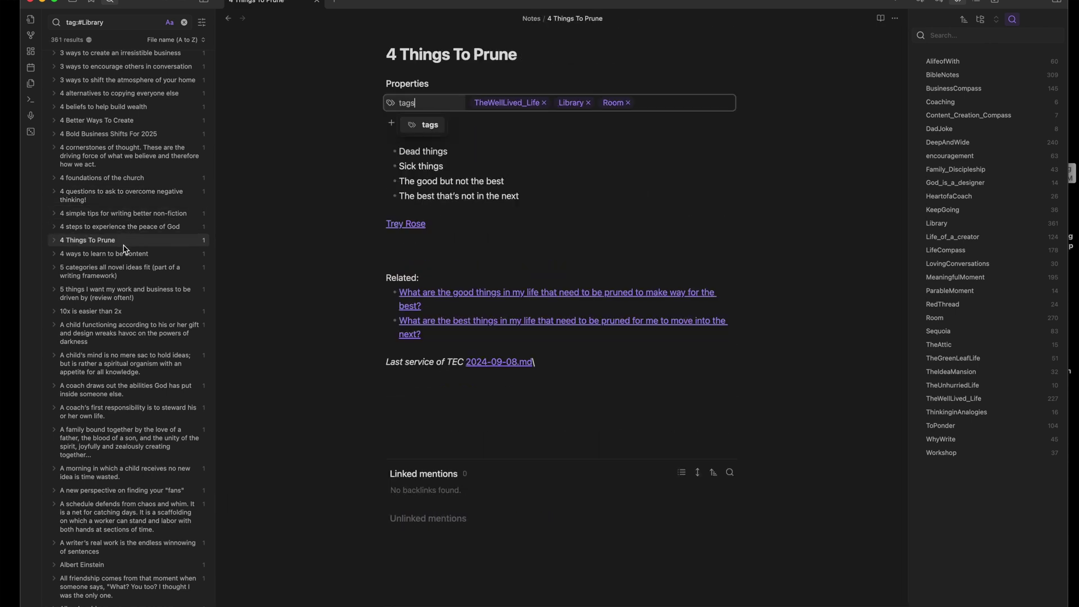
click(126, 254)
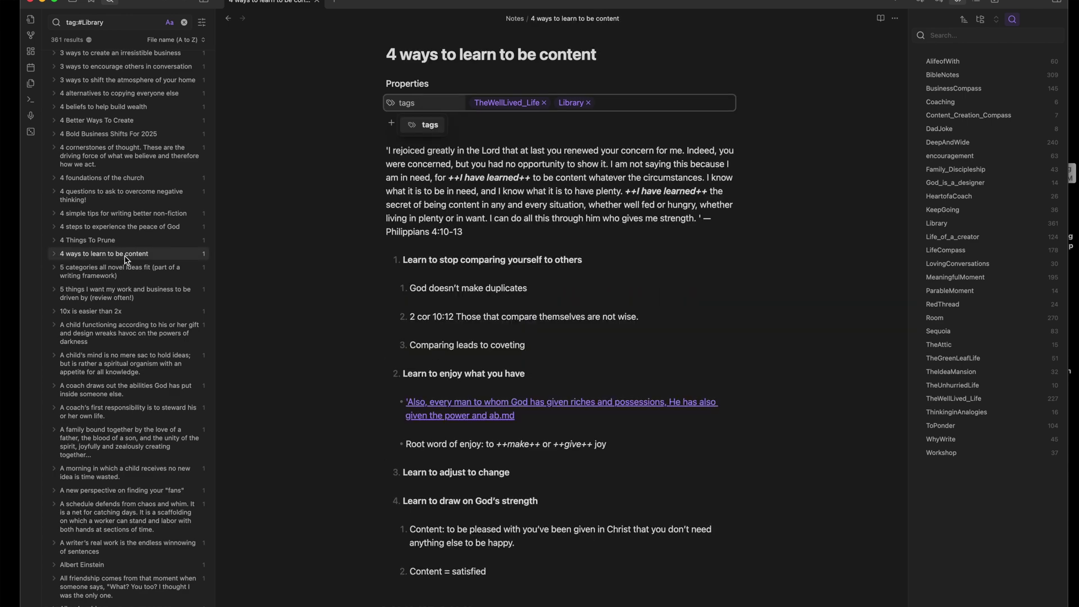
click(127, 269)
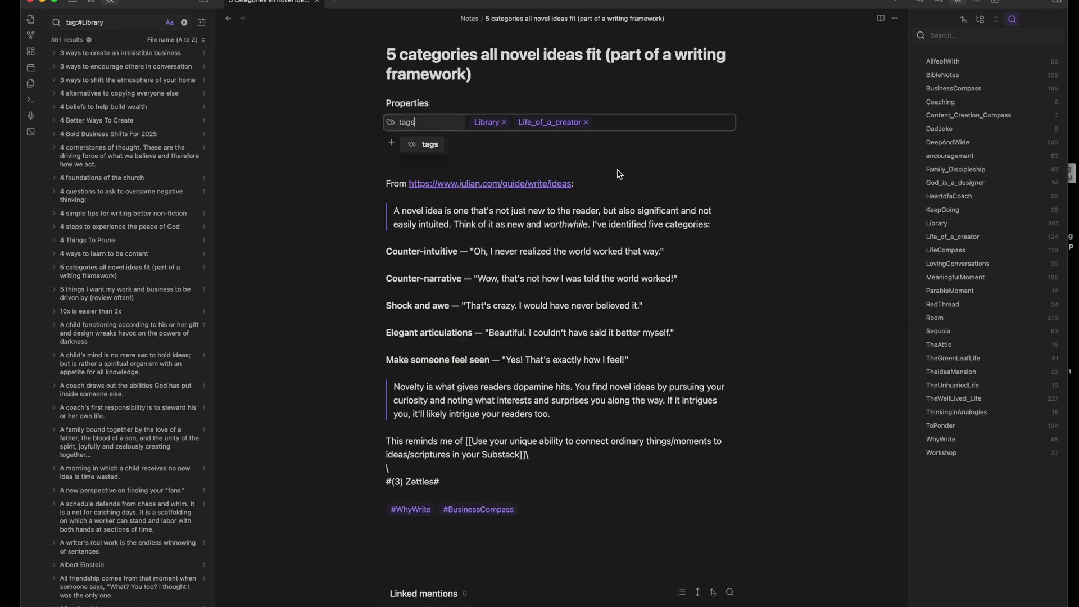
- Search the God_is_a_designer tag and open several of its 14 notes
click(938, 182)
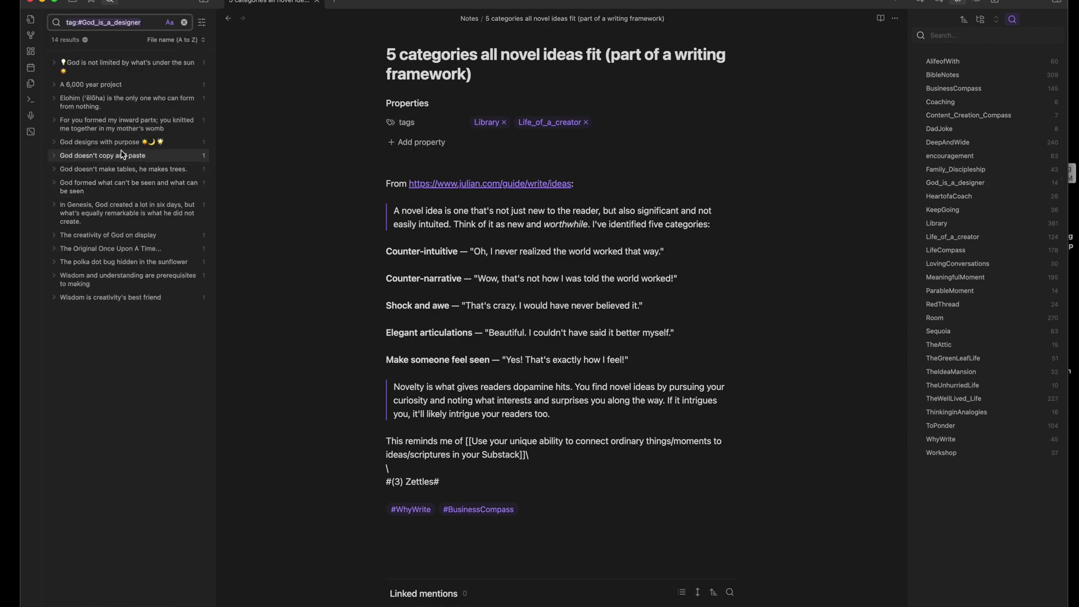
click(117, 157)
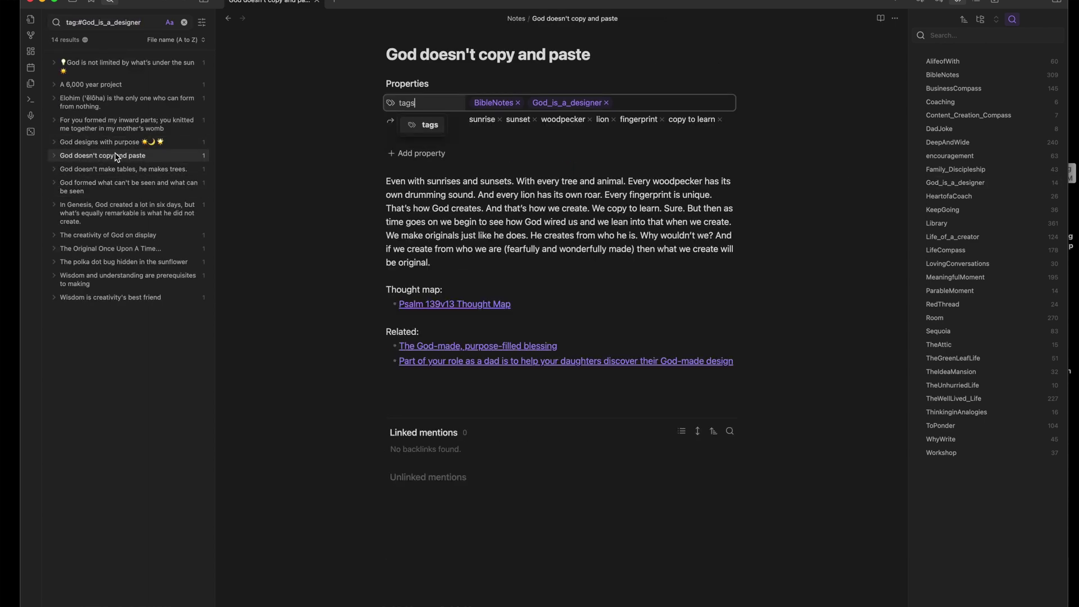
click(117, 169)
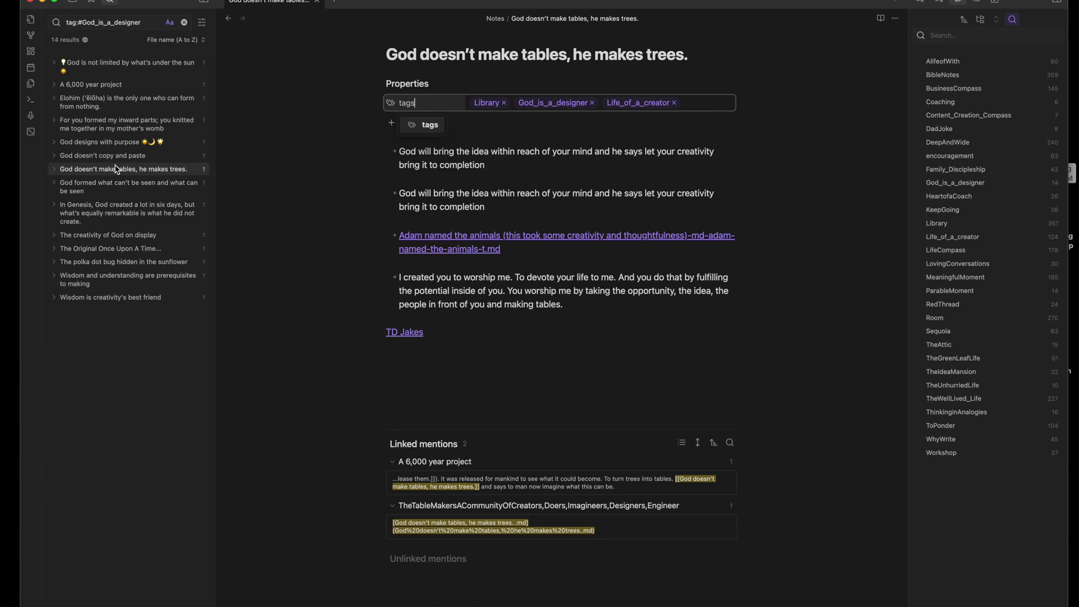
click(118, 186)
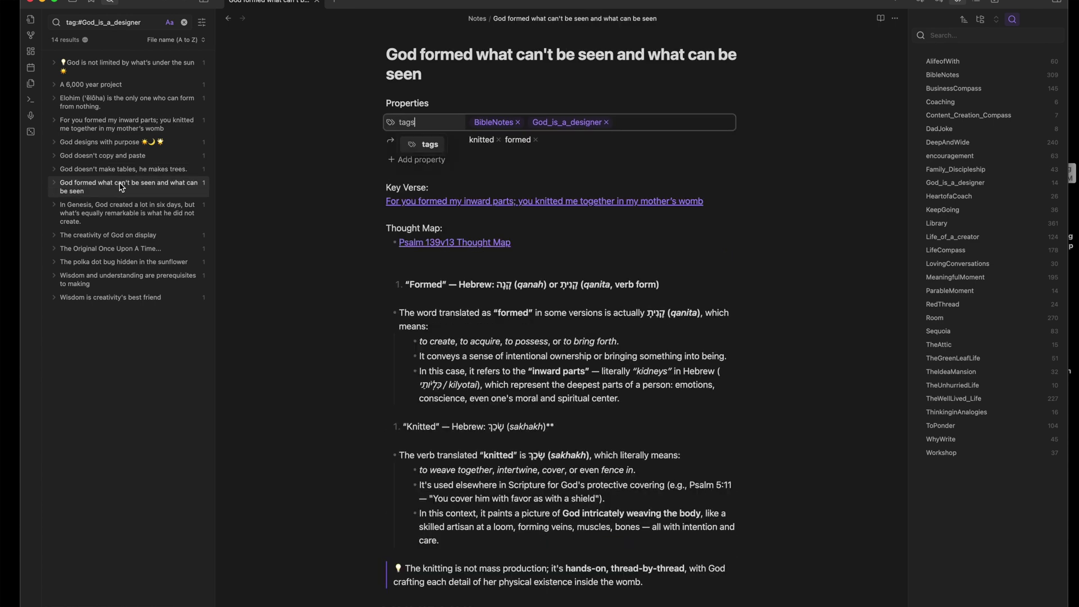
- Follow the key verse link and open the Psalm 139v13 Floor Plan from its linked mentions
click(423, 202)
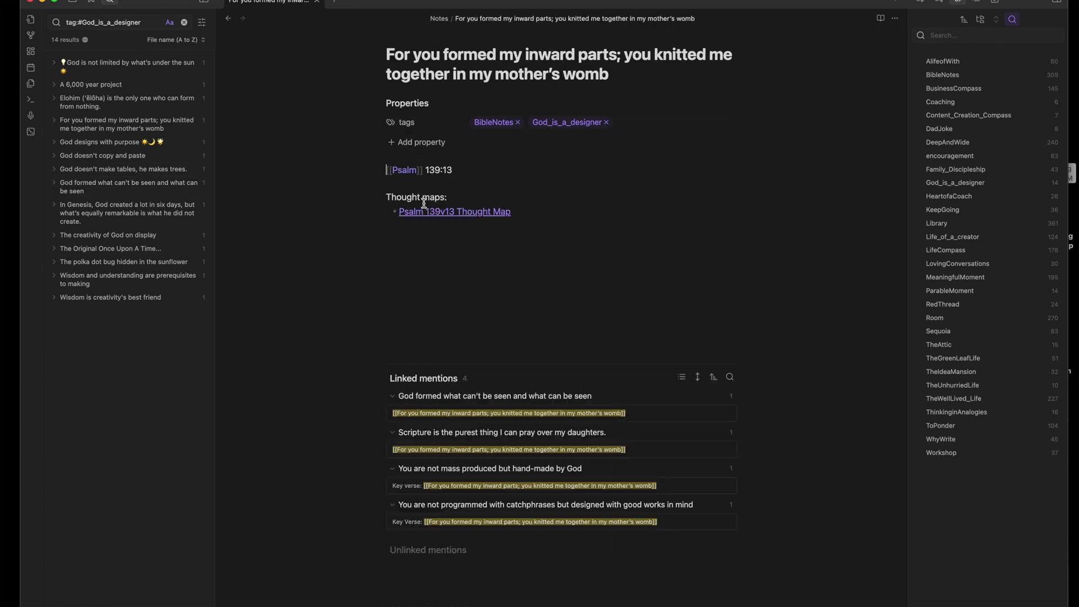
click(682, 377)
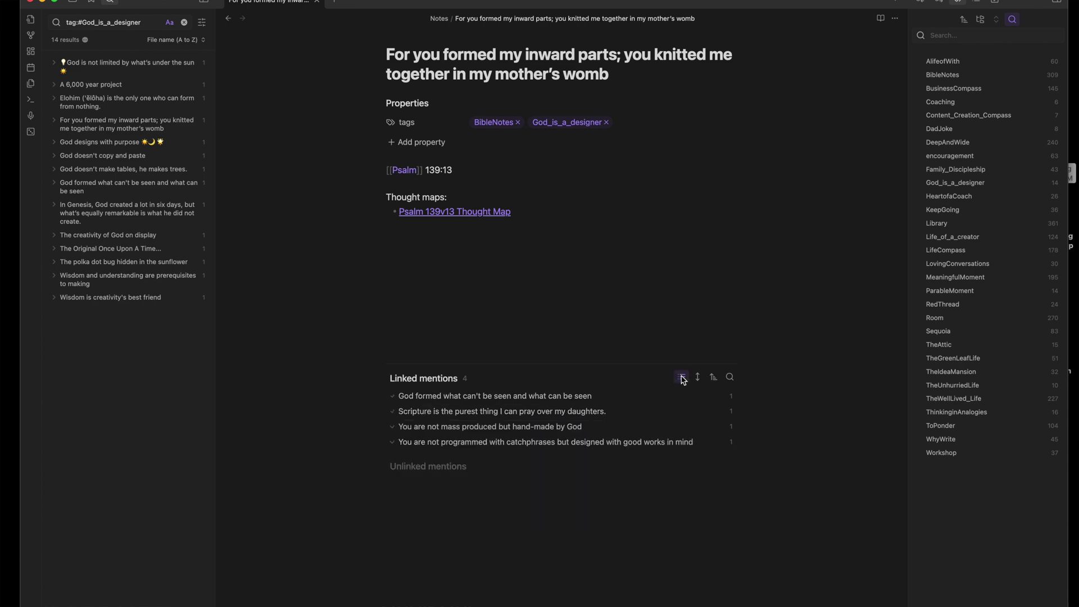
click(600, 397)
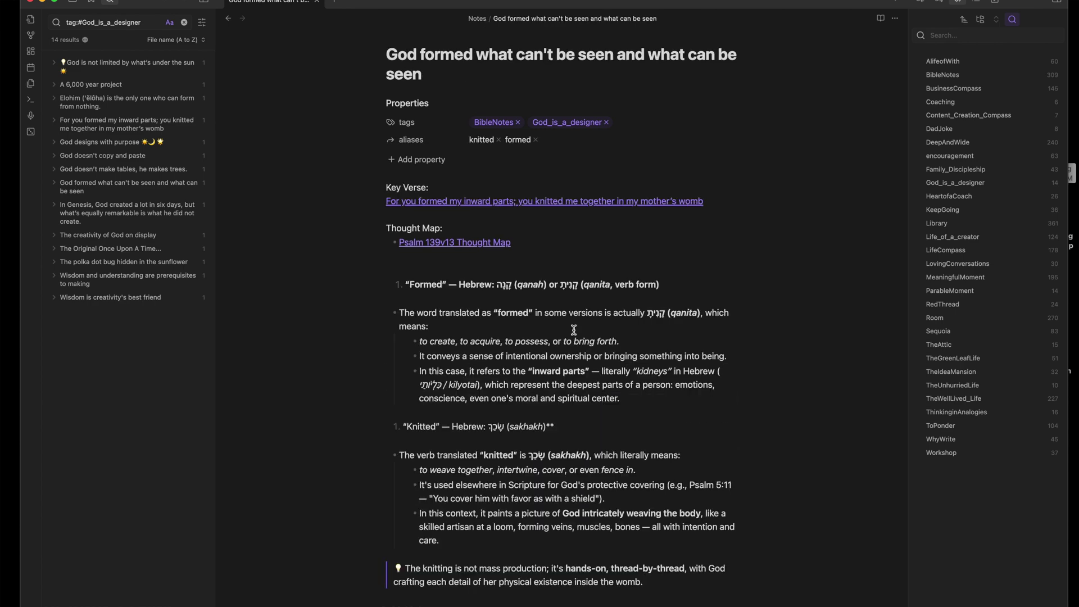
- Zoom the Psalm 139v13 canvas and open the 'For you formed my inward parts' card in a new tab
click(496, 246)
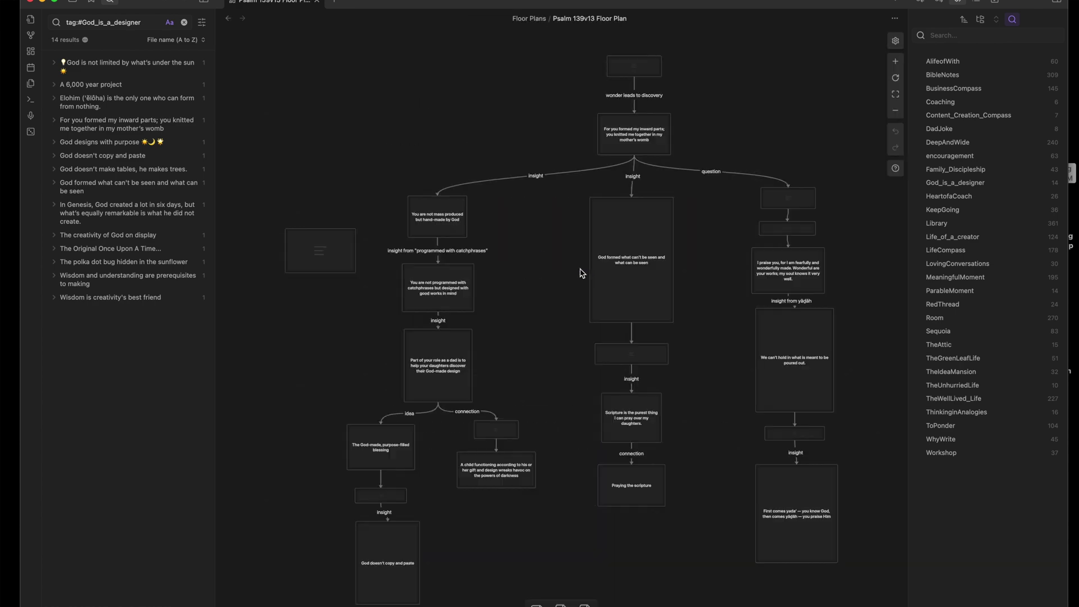
scroll(619, 284, up, 5)
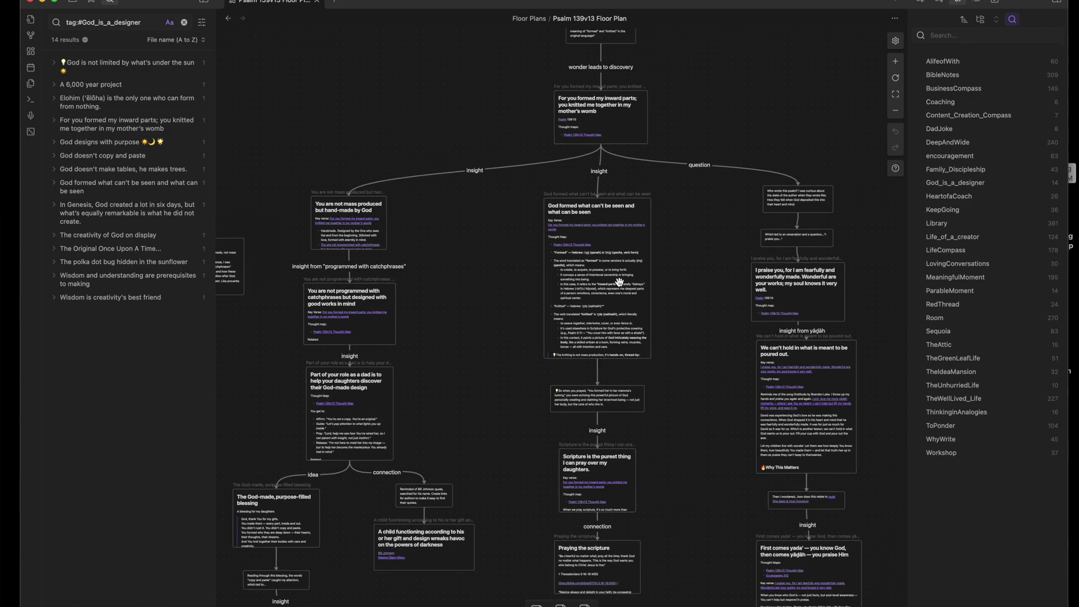
scroll(590, 273, up, 3)
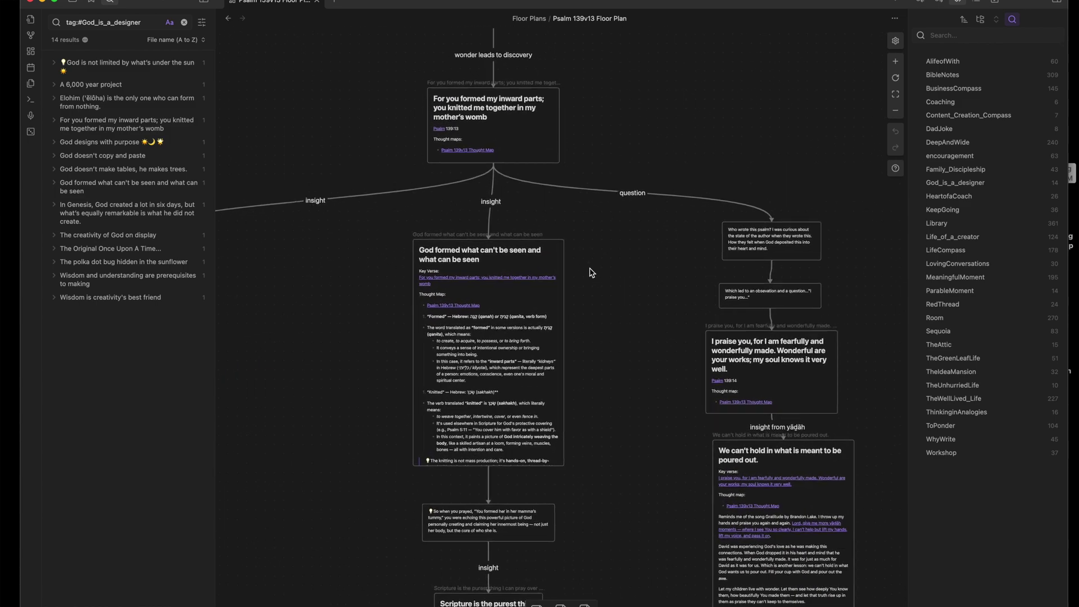
scroll(591, 273, up, 3)
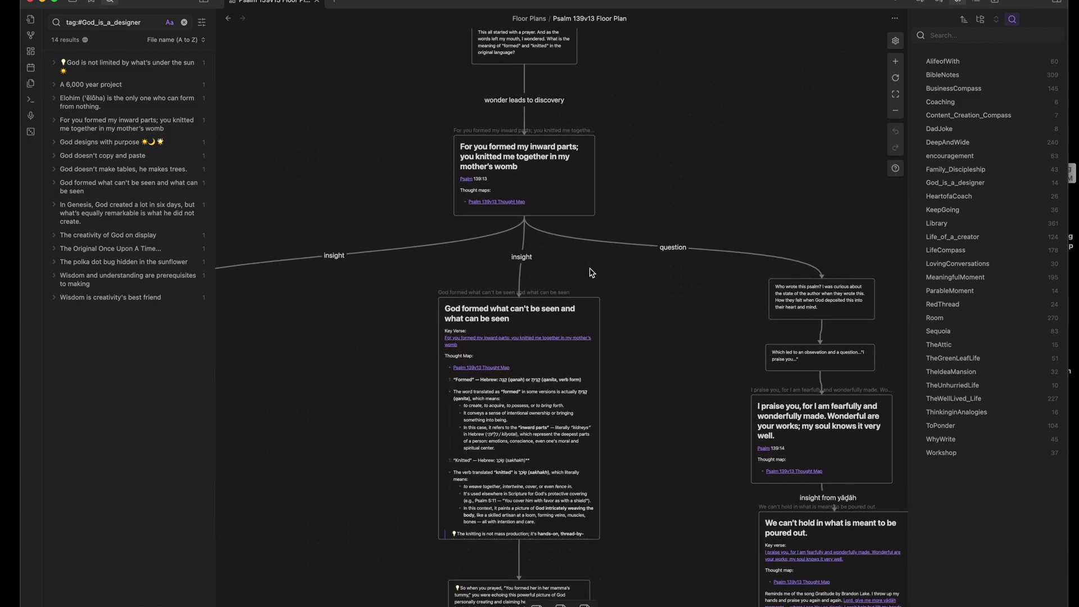
click(541, 163)
right_click(541, 163)
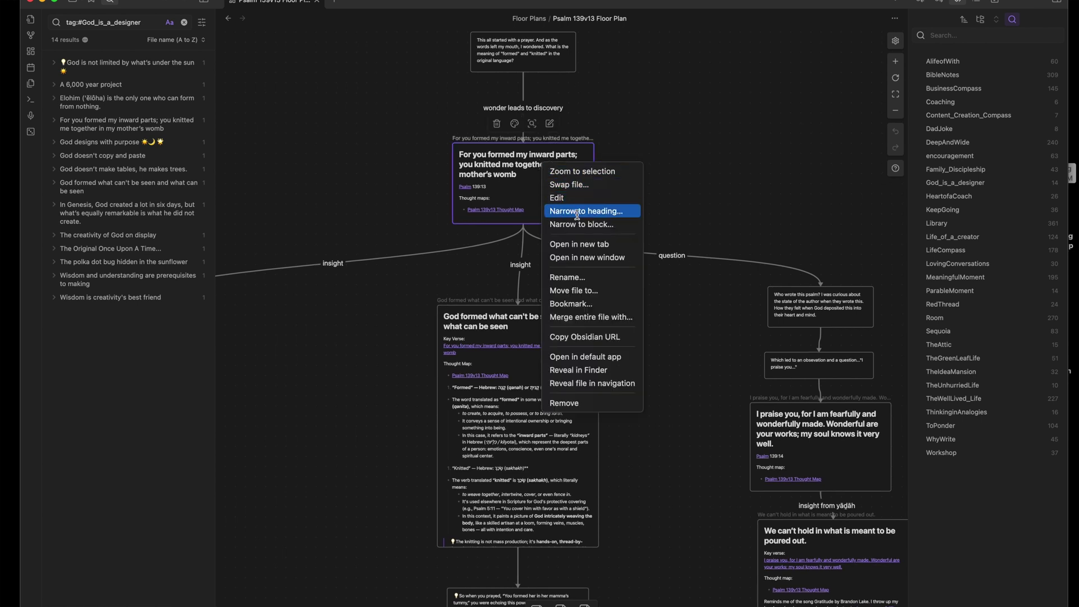
click(581, 246)
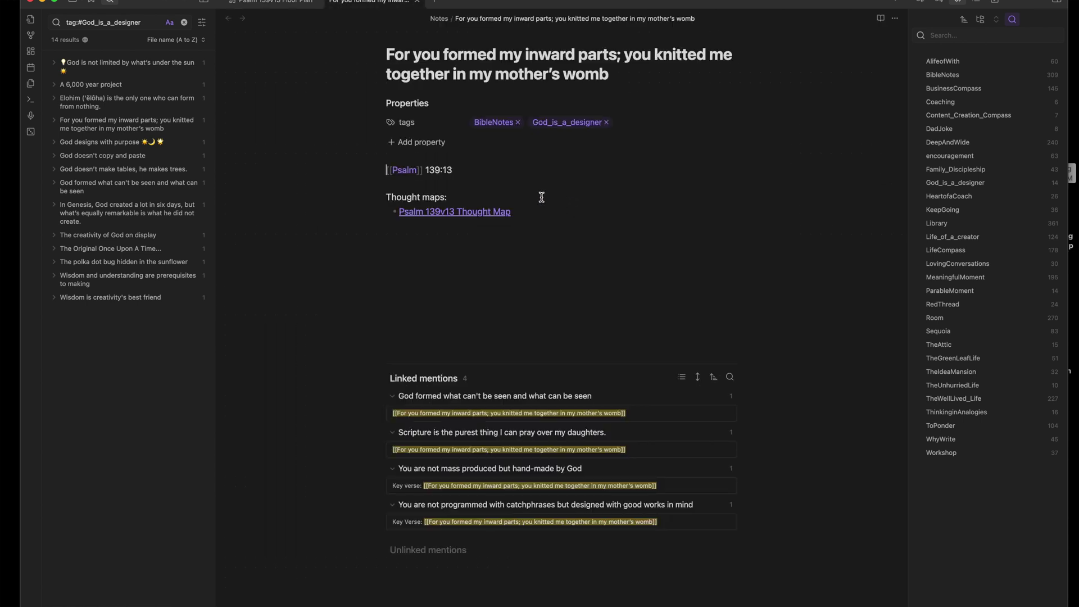
- Open the 3 things to live an honorable life note from the BibleNotes tag search, then start a new note
click(494, 124)
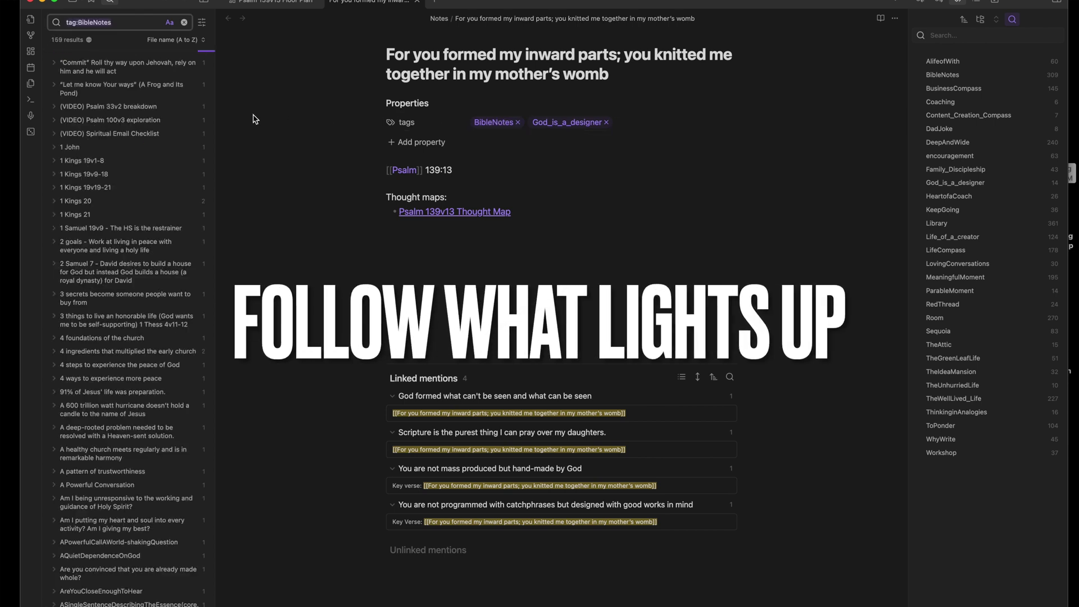
scroll(139, 247, down, 2)
click(140, 249)
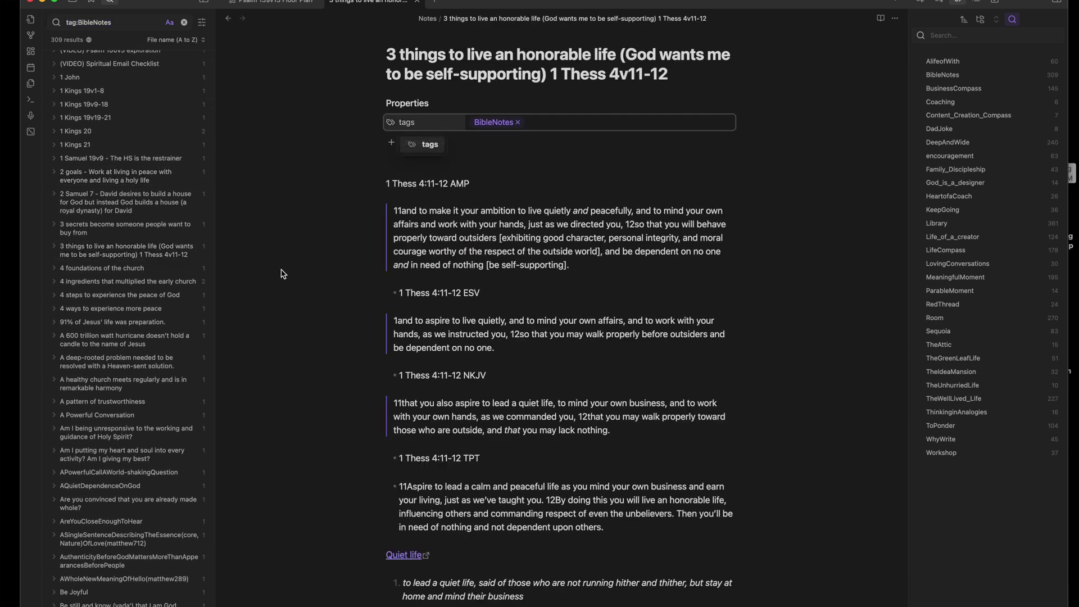
key(super+n)
- Title the new note 'Curiosity drives creativity' and work through its paragraph on following curiosity and attention
text(Curios)
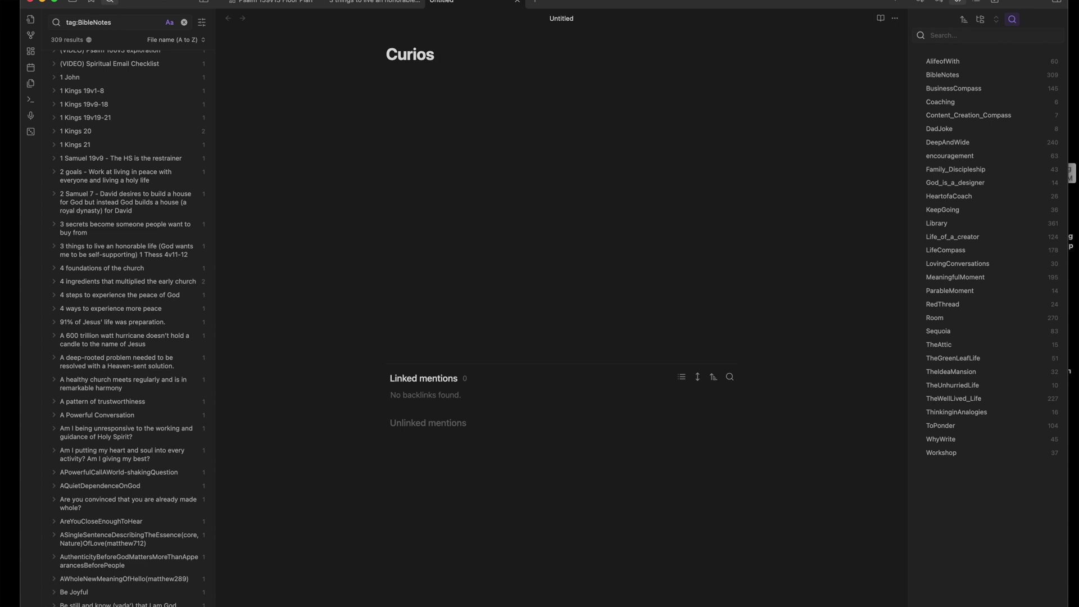
text(ity drives c)
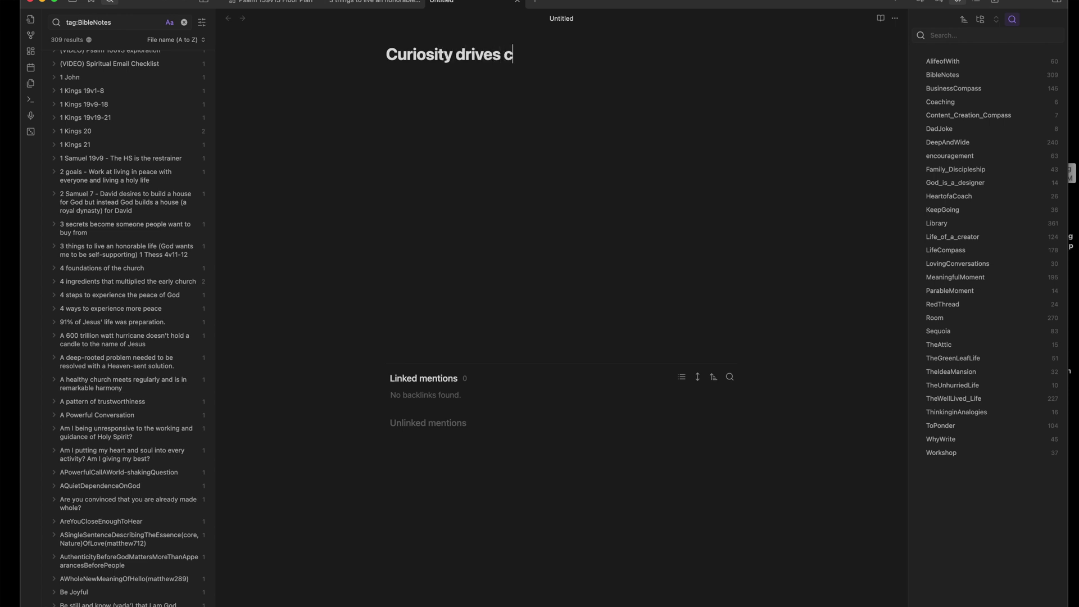
text(reativity)
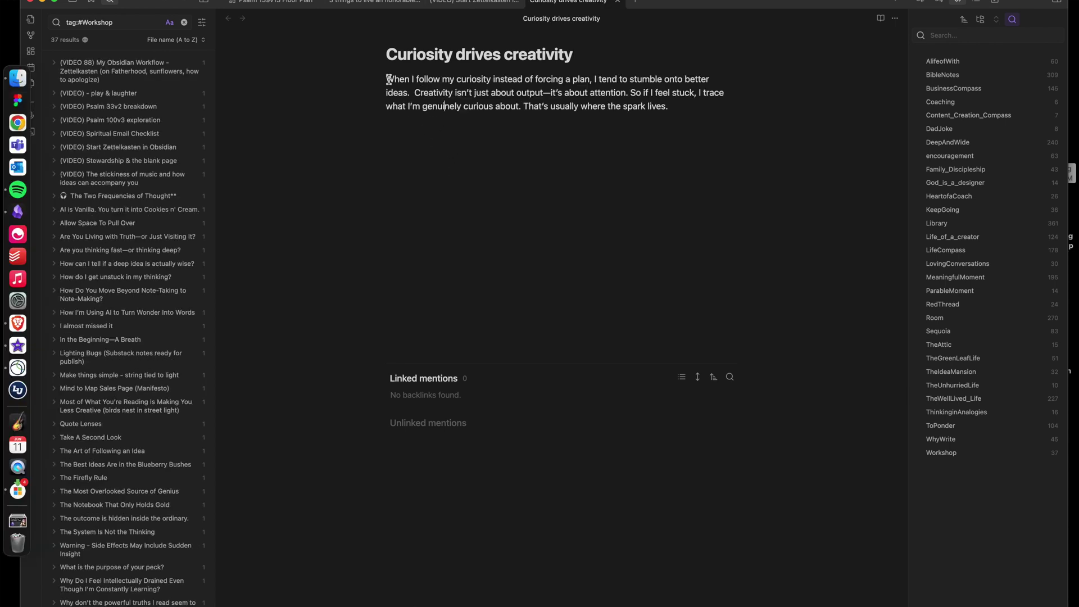
drag(387, 79, 590, 82)
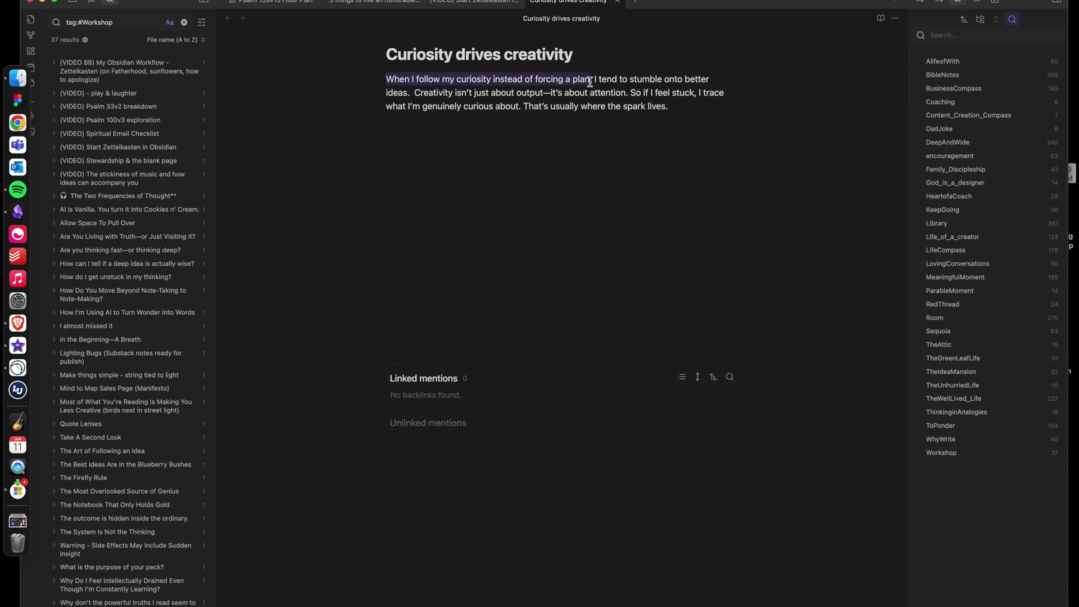
drag(590, 81, 711, 79)
drag(388, 92, 685, 118)
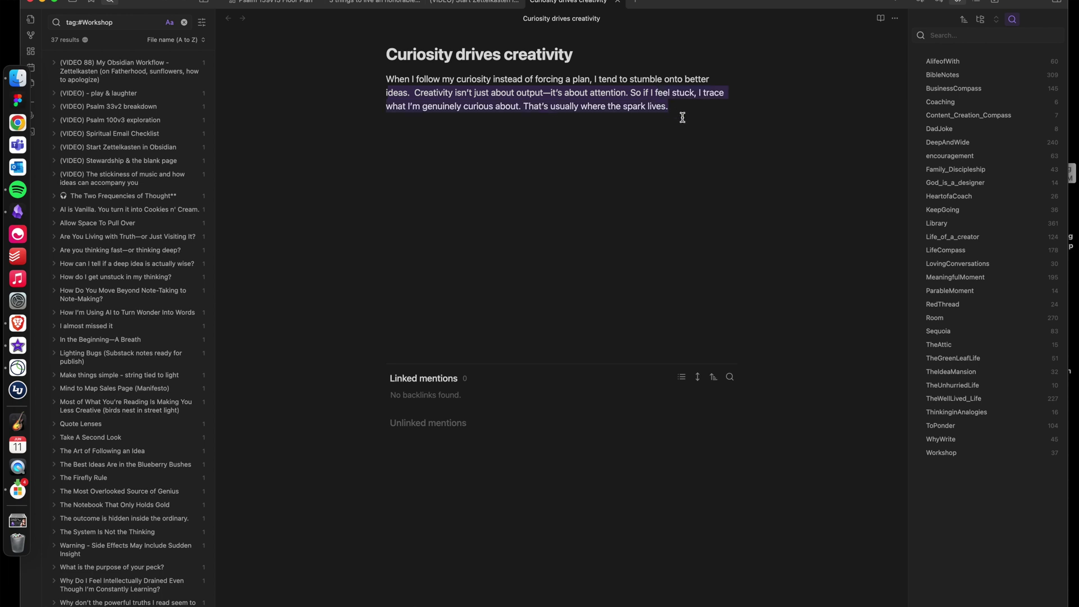
click(631, 93)
shift+click(677, 111)
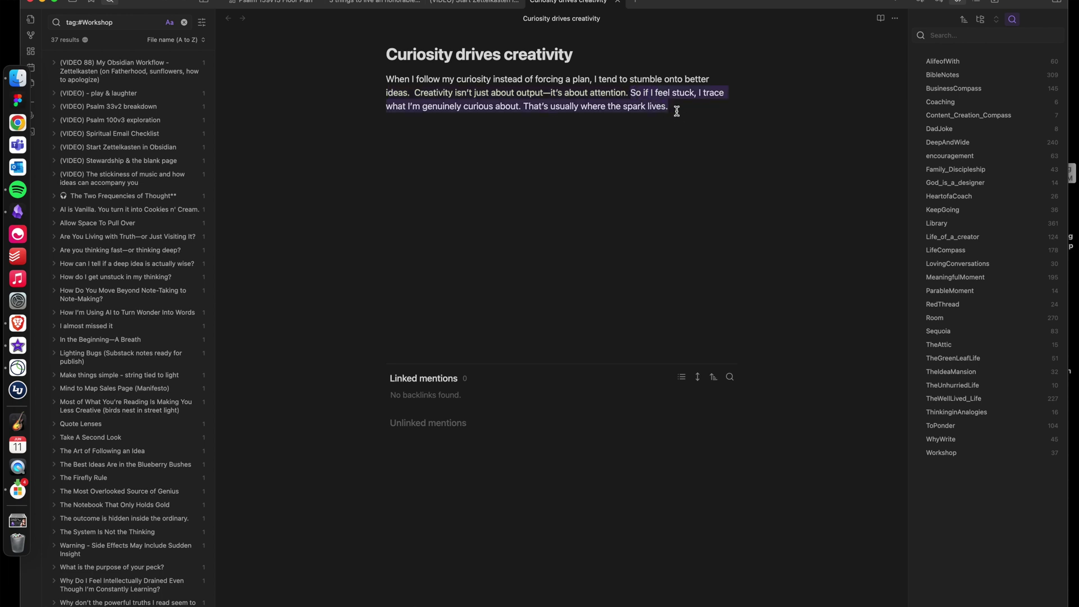
mouse_move(677, 111)
mouse_down()
mouse_move(712, 94)
mouse_move(574, 120)
mouse_move(516, 113)
mouse_move(682, 111)
mouse_up()
click(683, 124)
- Add a tags property with Life_of_a_creator and Room
key(super+semicolon)
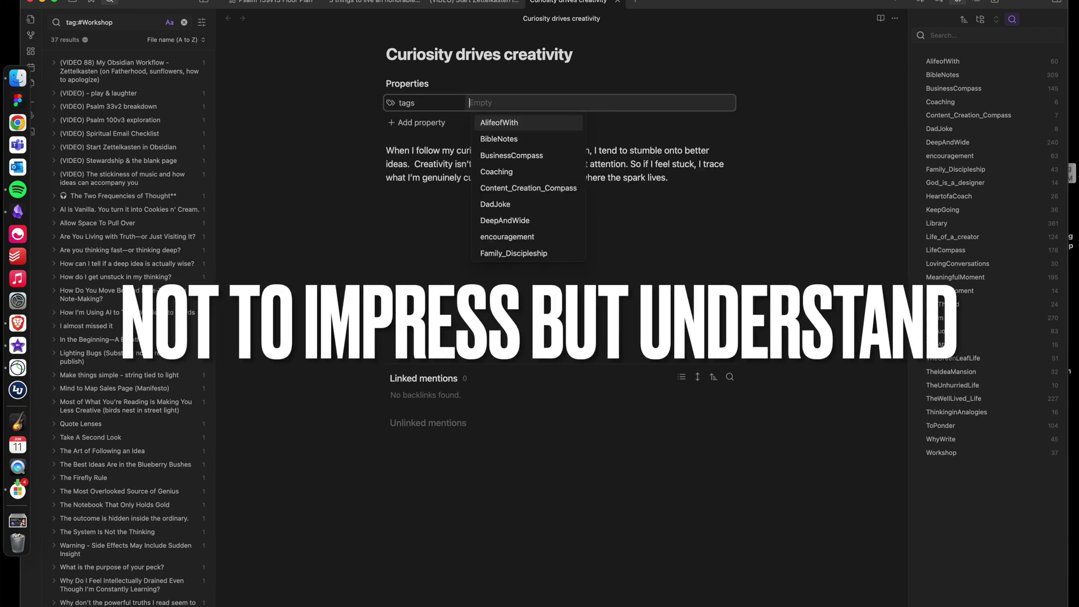
text(life)
key(Down)
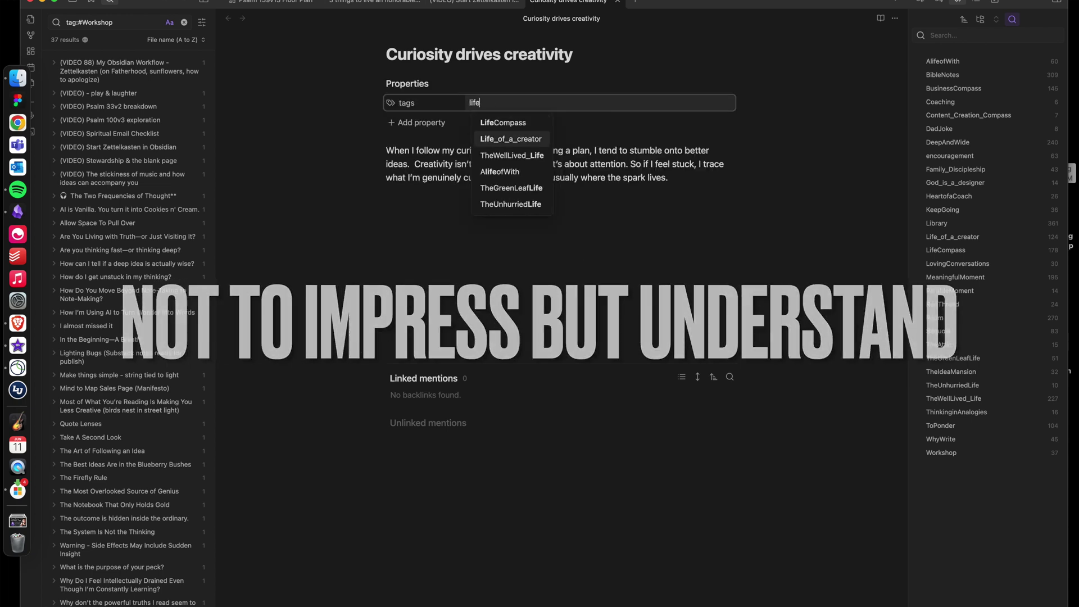
key(Return)
text(room)
key(Return)
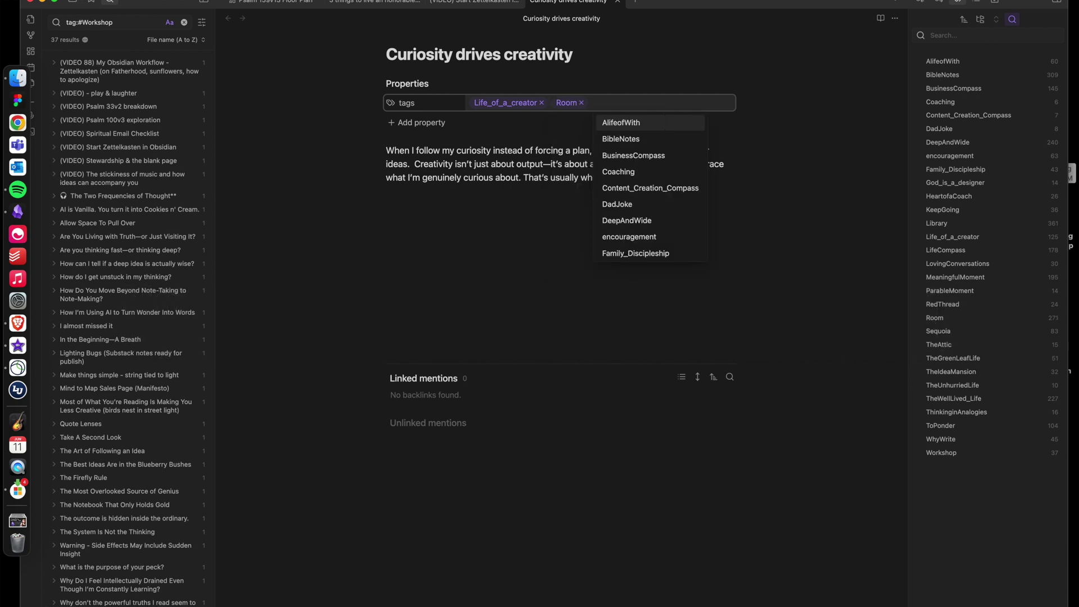
click(512, 253)
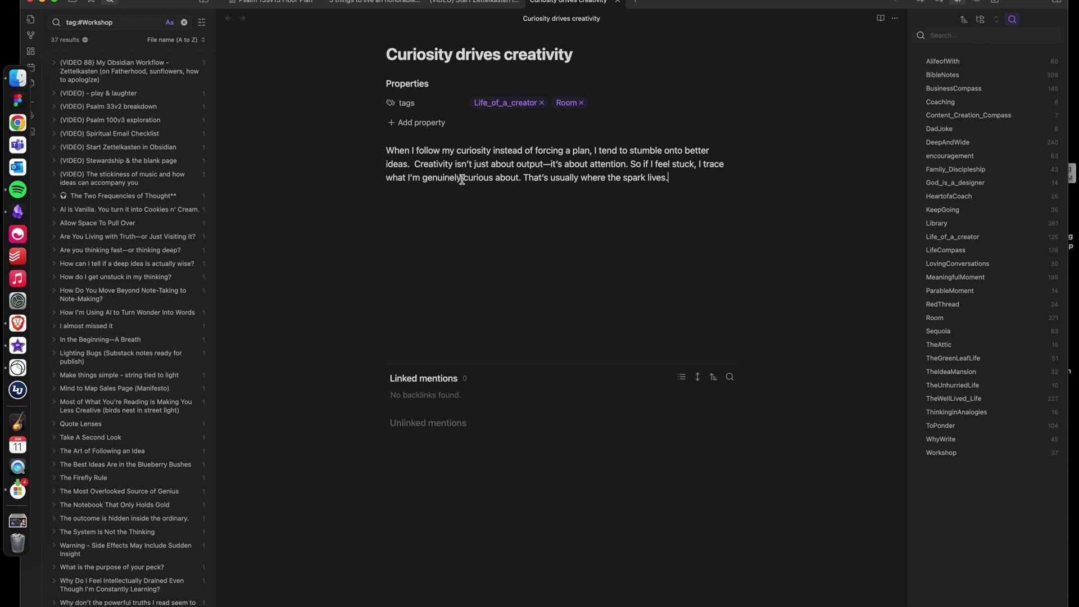
- Turn the creativity-and-attention sentence into an internal [[ ]] link
drag(415, 163, 510, 161)
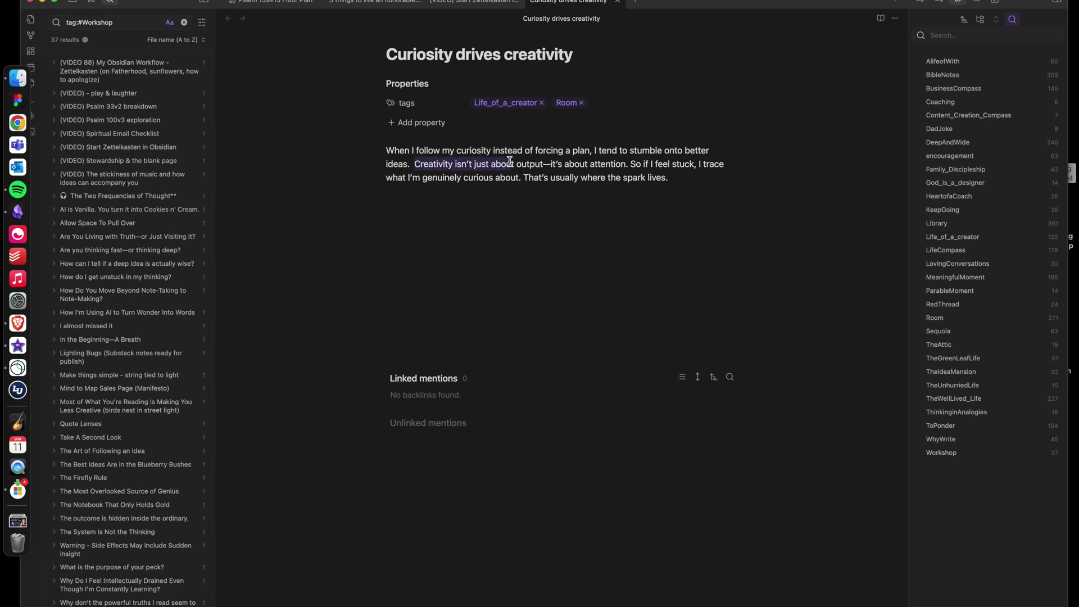
drag(510, 162, 628, 162)
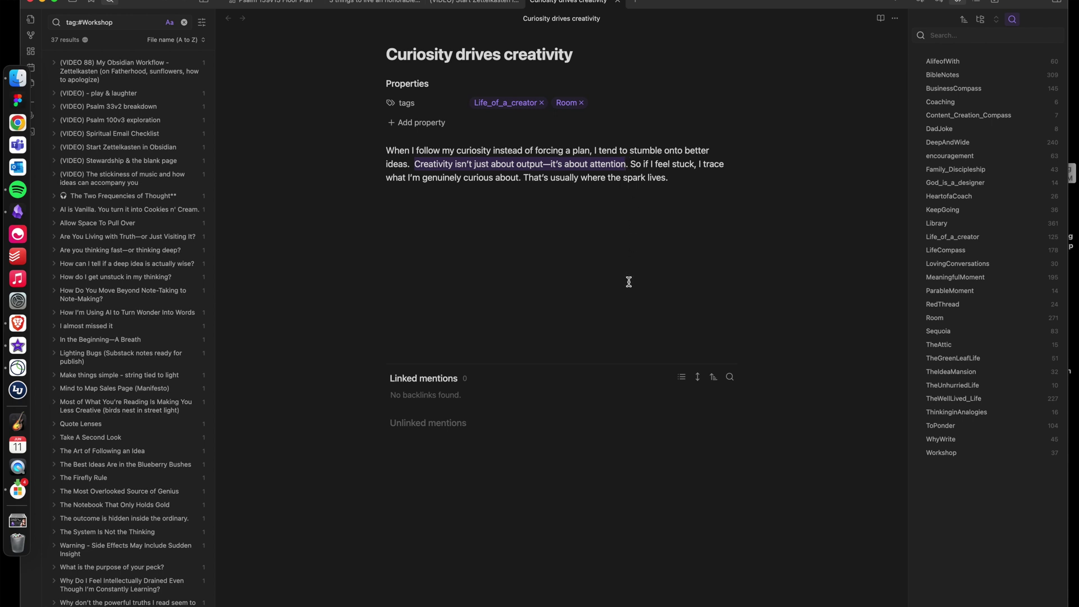
text([[)
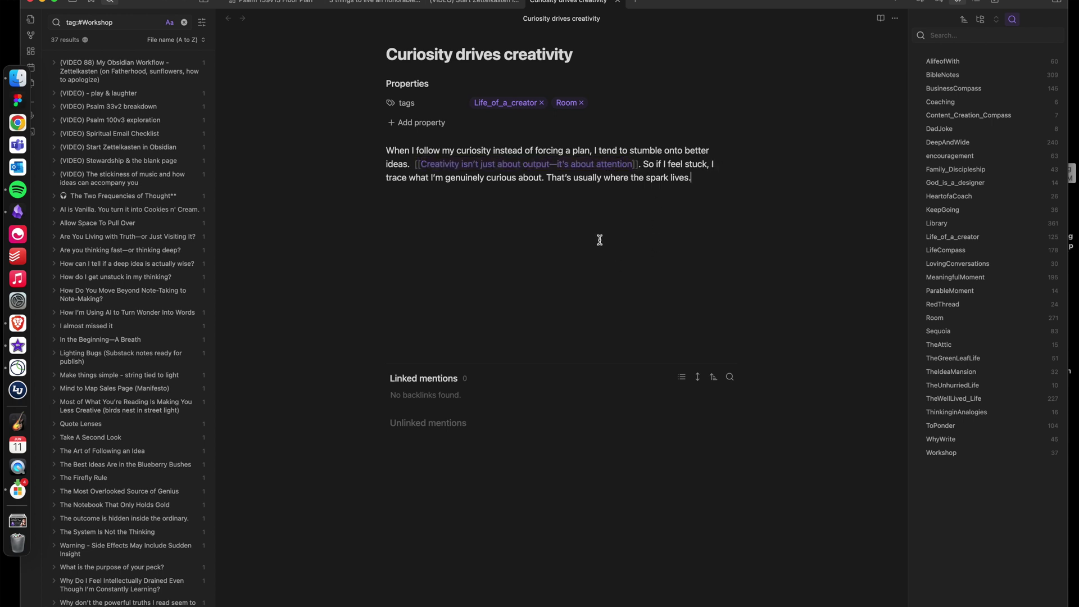
click(600, 239)
- Open the new attention note and write its paragraph linking back to [[Curiosity drives creativity]]
click(554, 170)
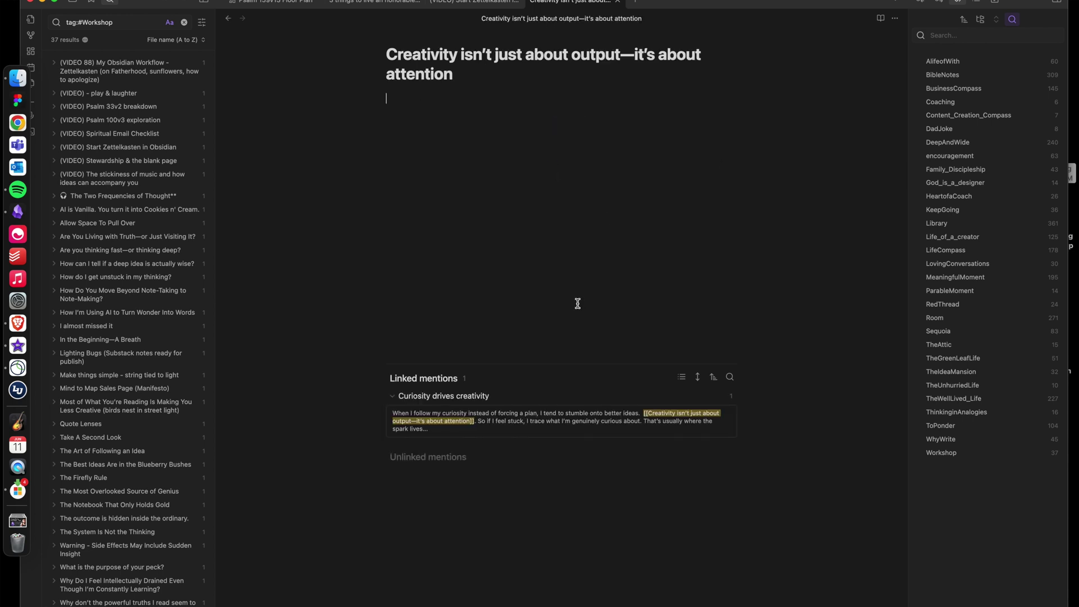
text(This sentence showed up while w)
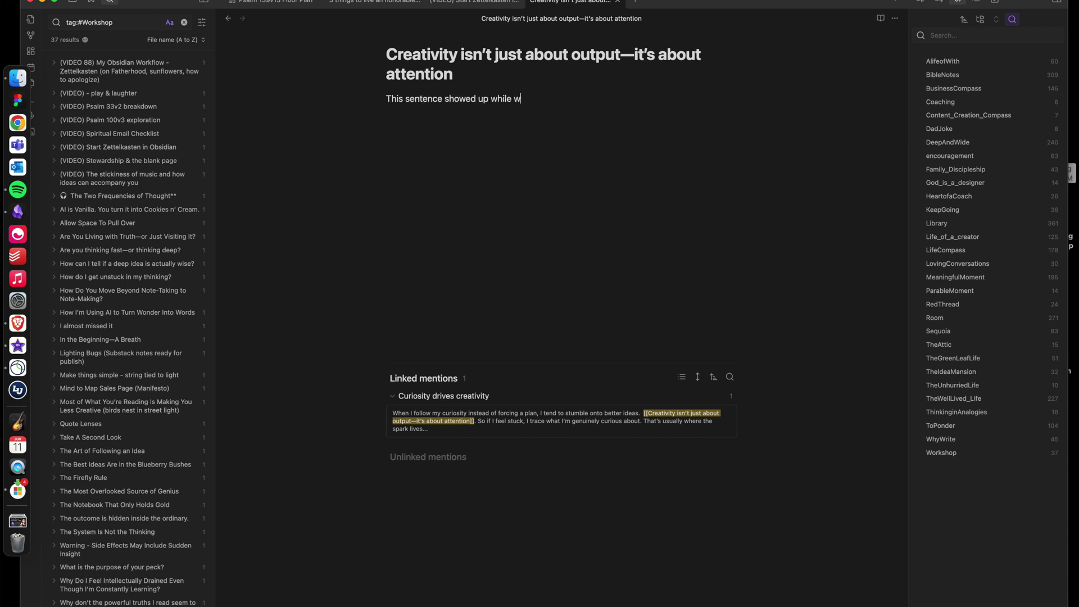
text(riting about how [[)
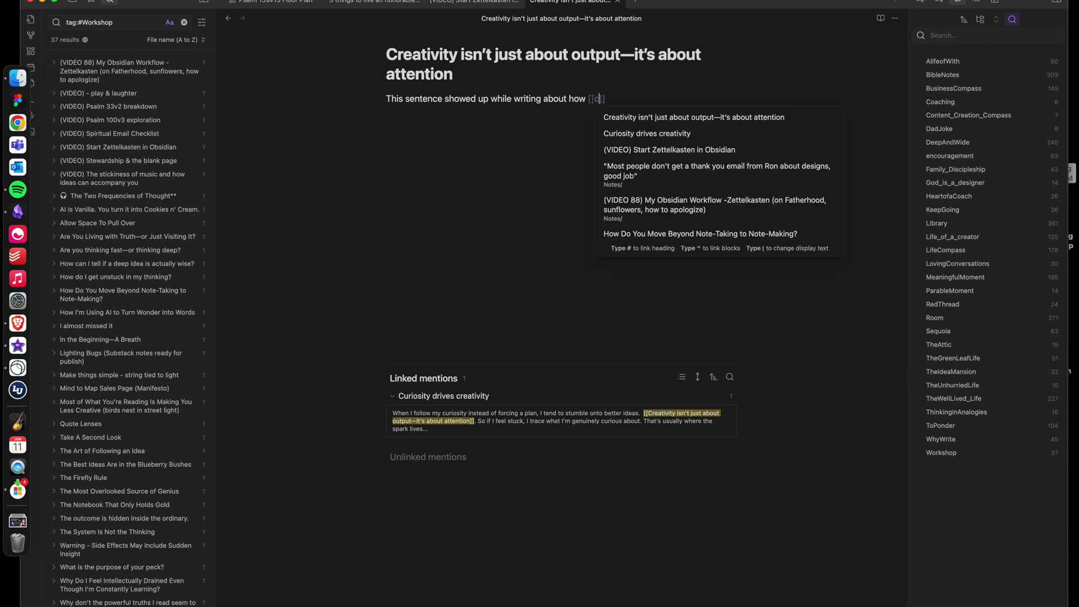
key(Down)
key(Return)
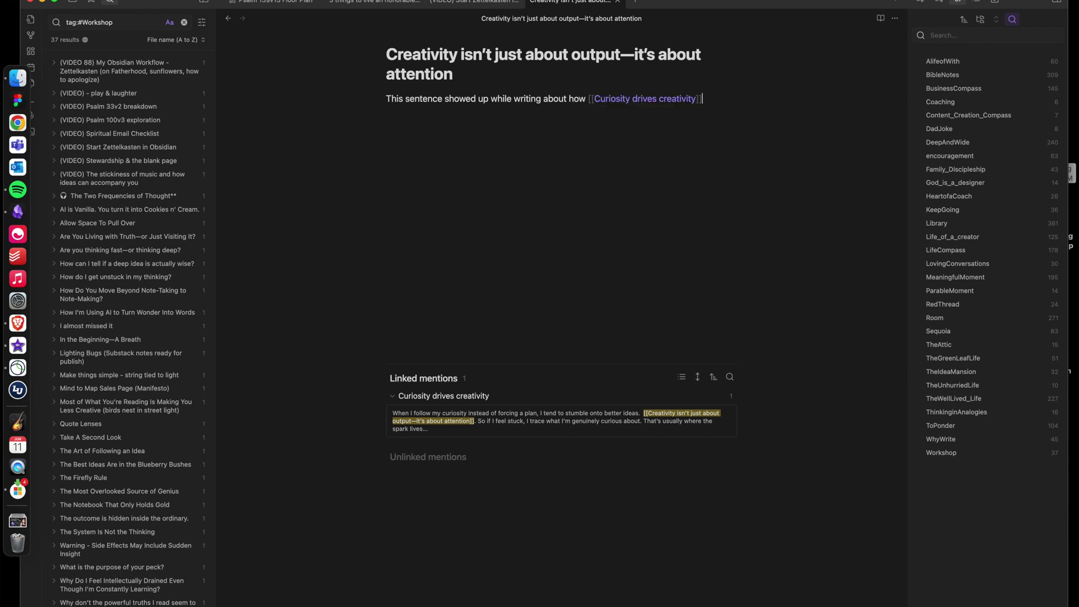
key(Return)
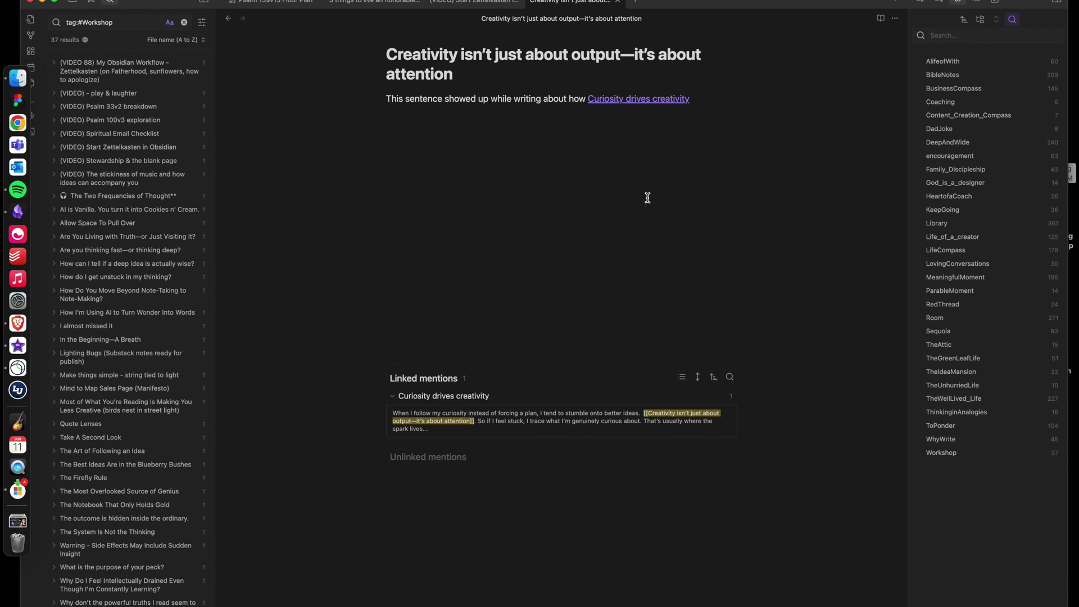
text(But it deserves it's own space. I treat creat)
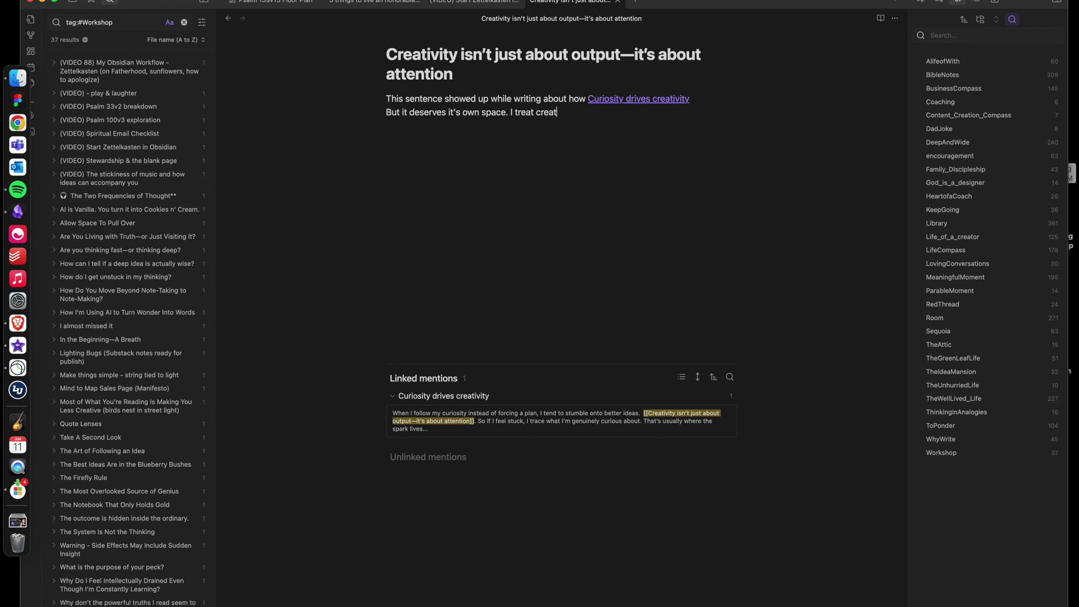
text(ivity like a product but really it's a byproduct)
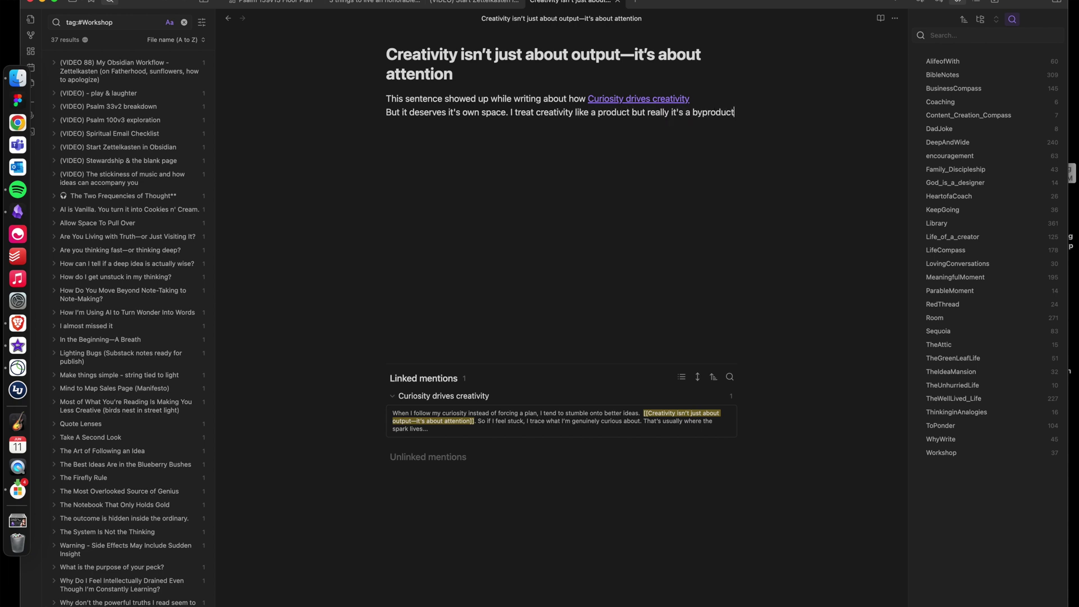
text( of attention. What I attend to expands. NAd )
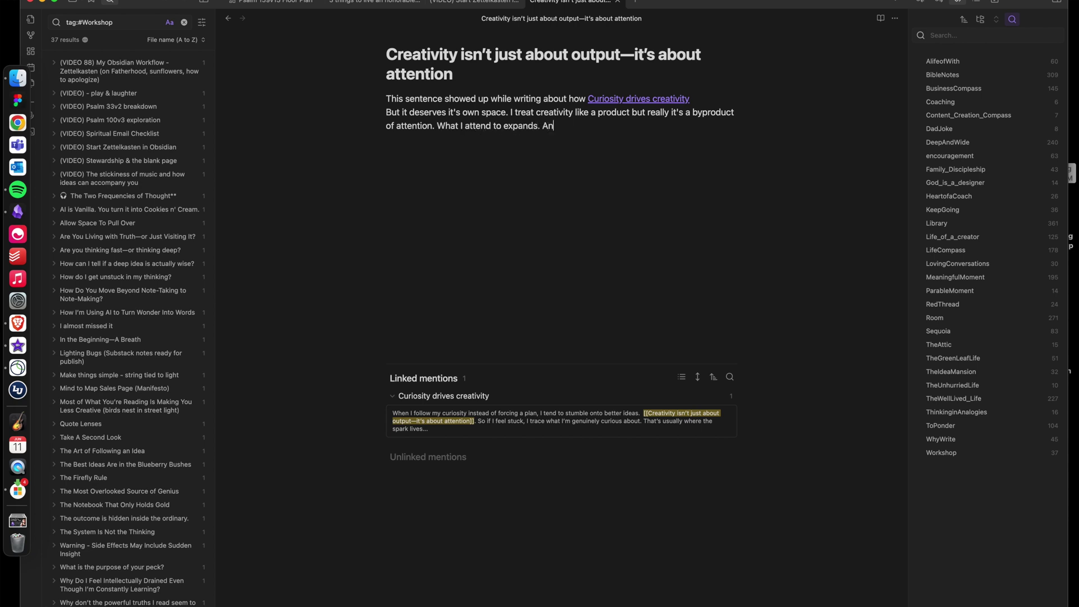
text(d maybe that's why scroll)
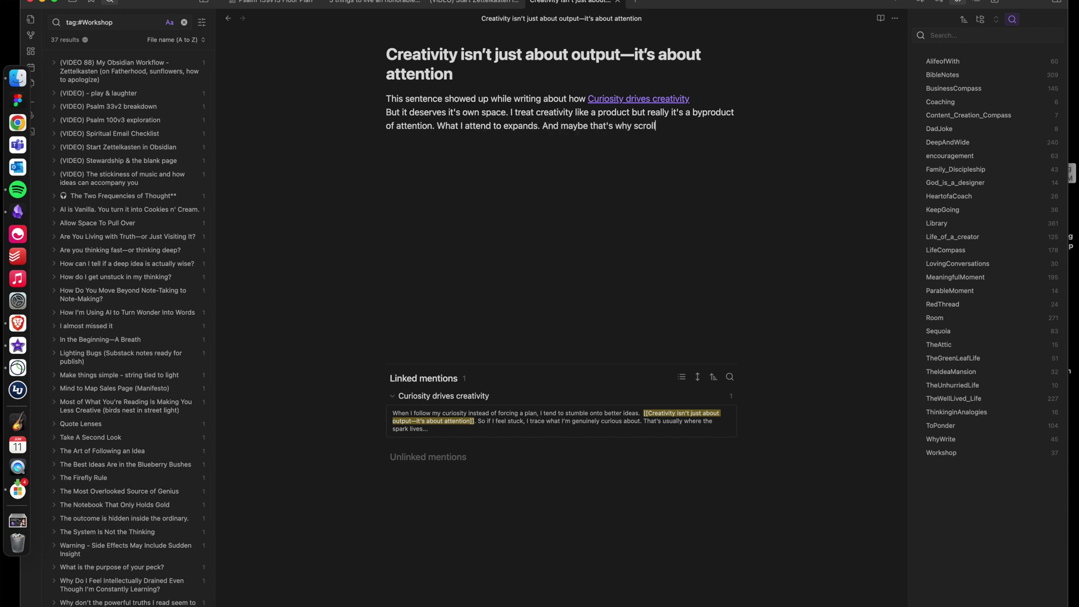
text(ing kills creativity. It scat)
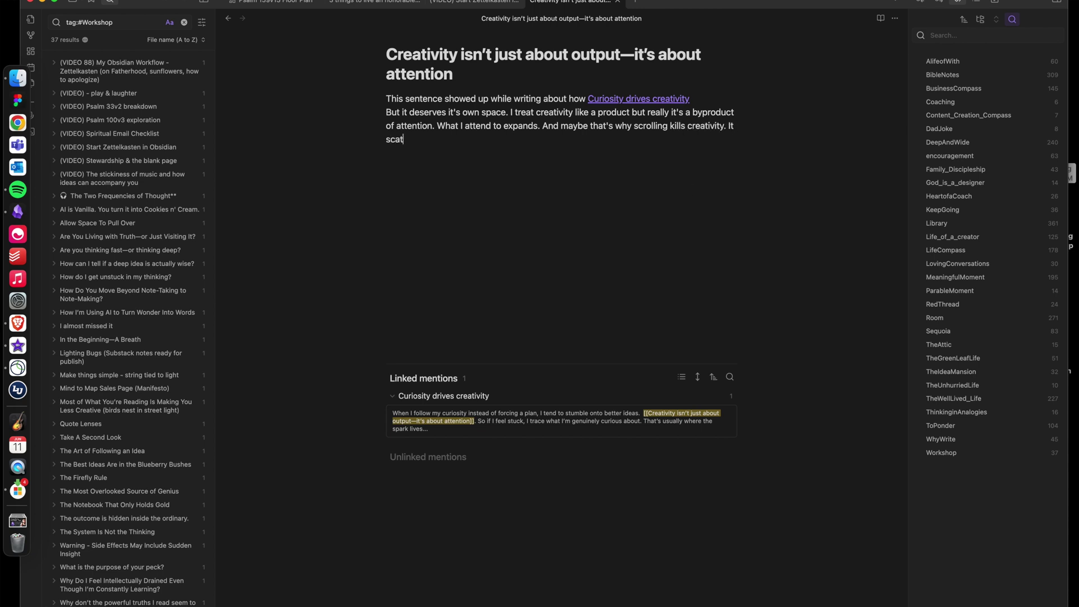
text(ters my attention across too many rooms at aonc)
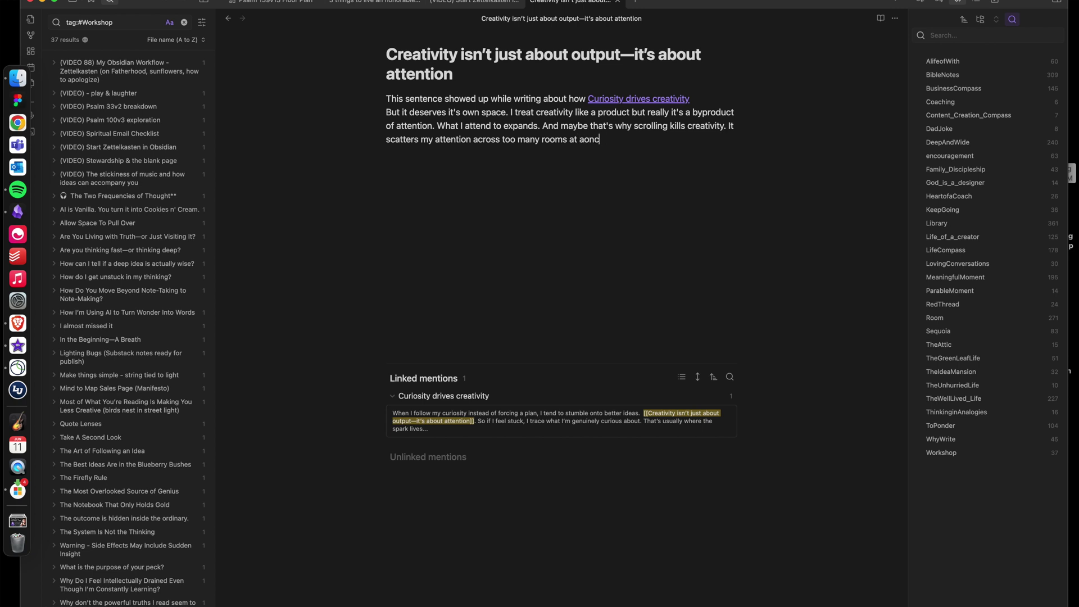
key(BackSpace)
key(BackSpace)
key(BackSpace)
key(BackSpace)
text(once.)
- Add the tags Life_of_a_creator and Room to the attention note
key(super+semicolon)
key(Return)
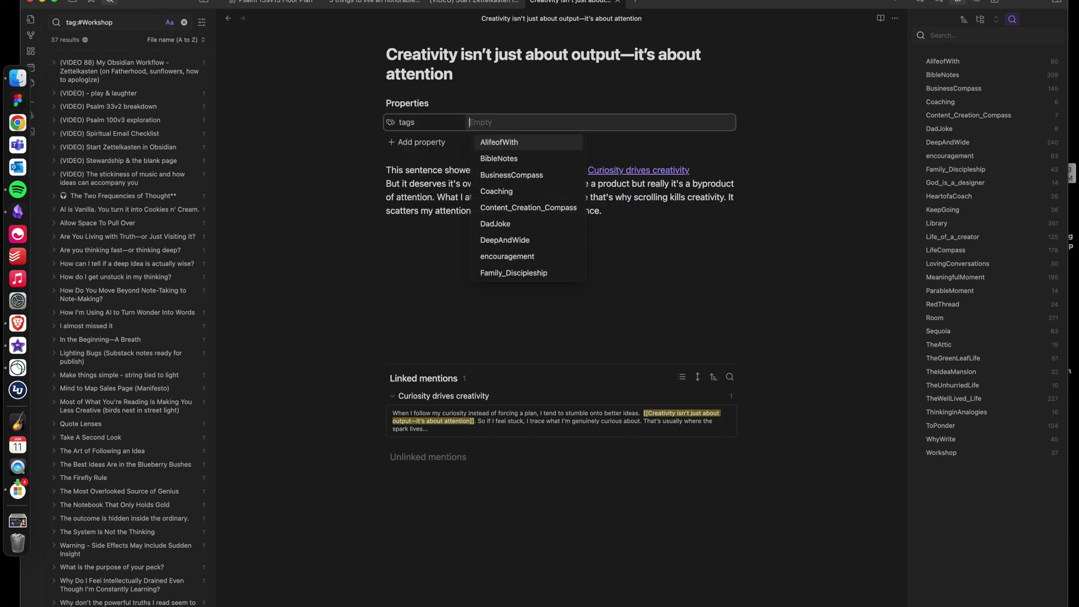
text(life)
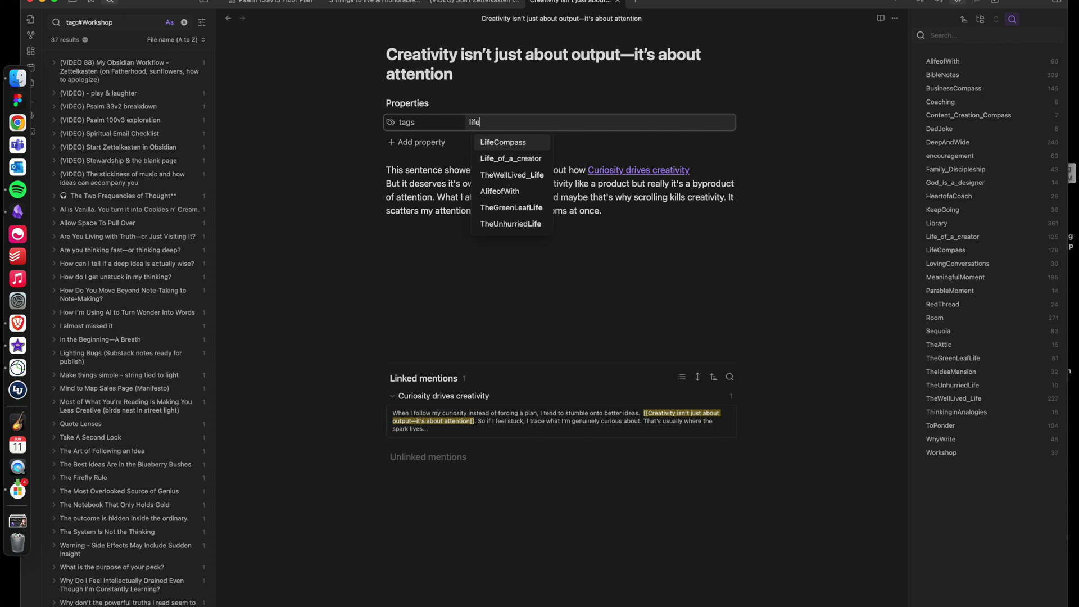
key(Down)
key(Return)
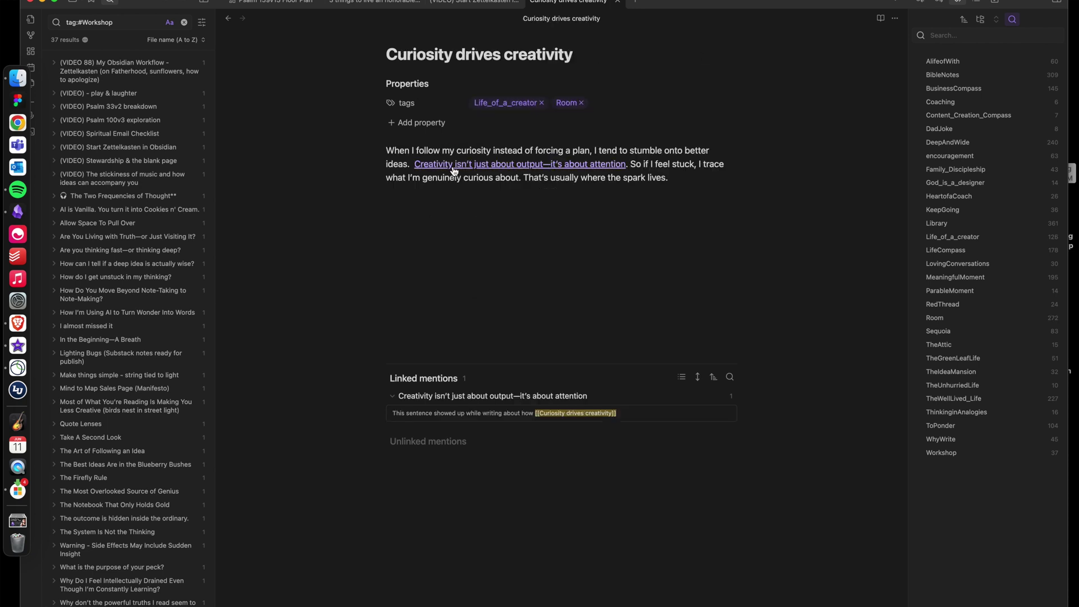
click(453, 174)
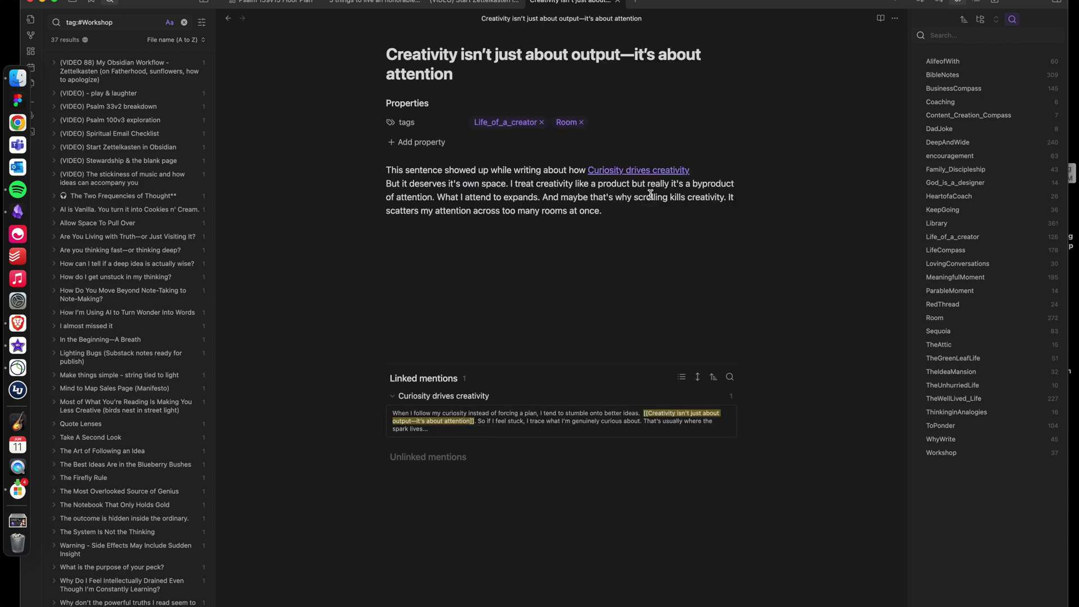
- Link the phrase 'scrolling kills creativity' and open its newly created note
drag(633, 197, 723, 196)
text([[)
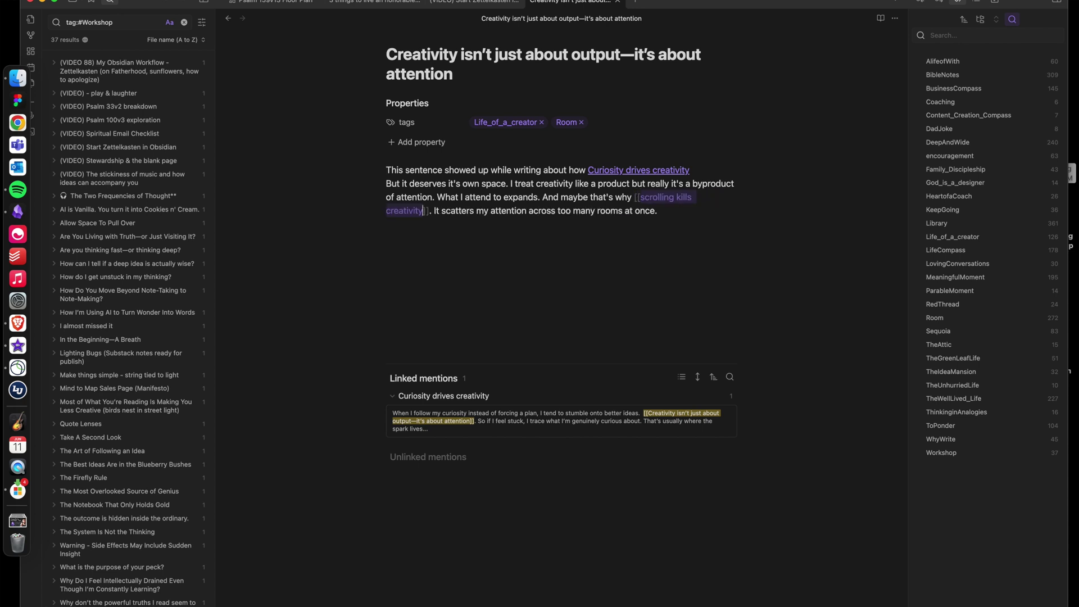
click(685, 223)
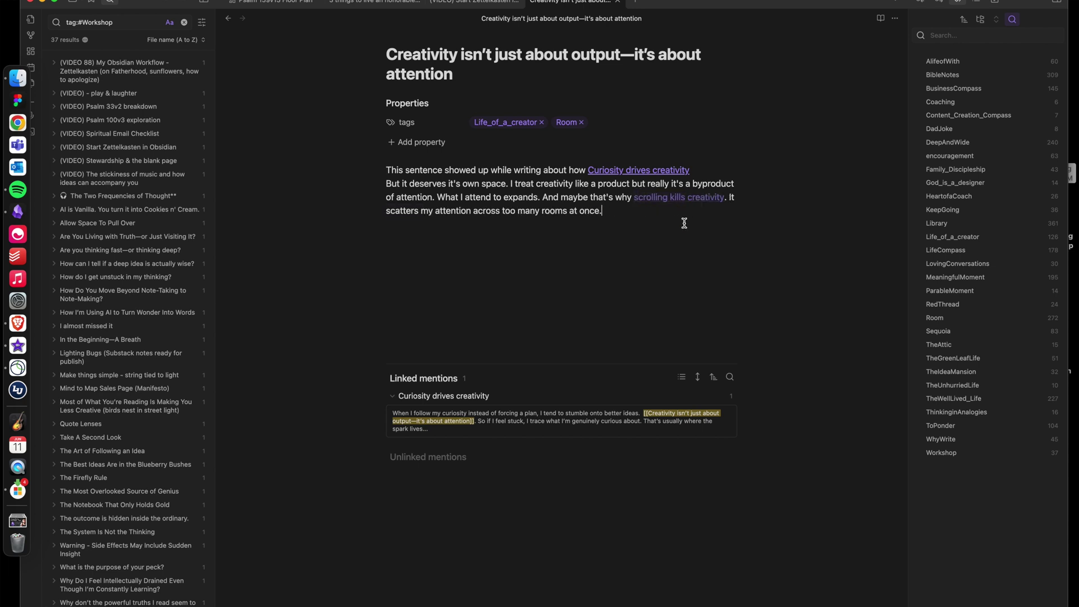
click(663, 196)
- Capitalise the title to 'Scrolling kills creativity' and paste in the tags and paragraph
click(386, 54)
key(Delete)
text(Scrolling kills creativity)
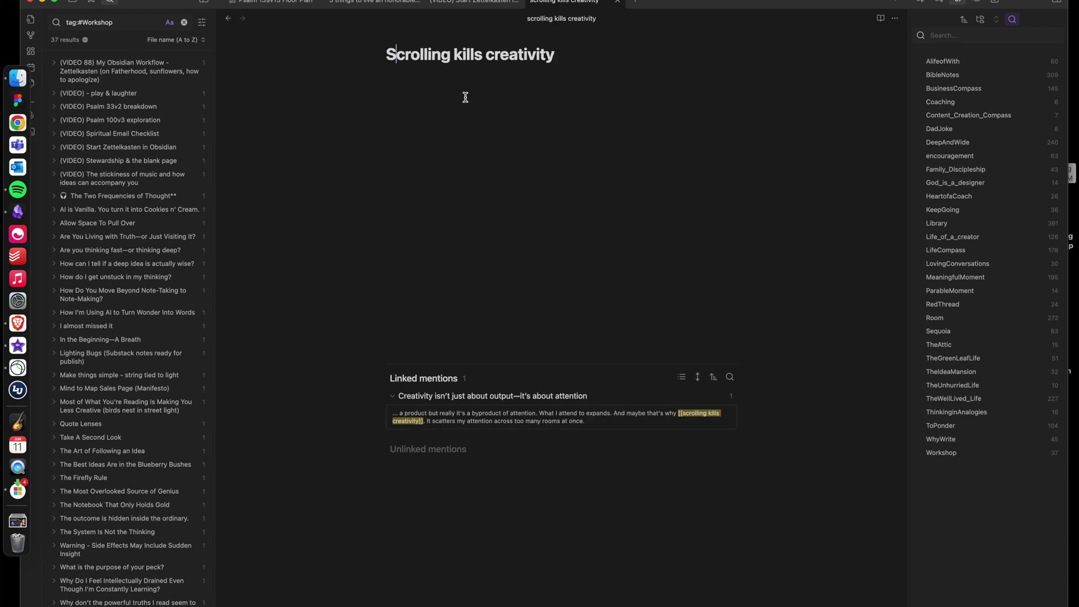
key(Return)
text(I've never had a breakthrough idea mid-scroll. Scrolling feels like inspiration, but it hijacks the attention creativity needs. Maybe scrolling is like wandering someone else's mansion while yours sits empty.)
drag(386, 150, 519, 177)
- Add a bold 'Follow what's alive.' line and show the note's local graph
key(Down)
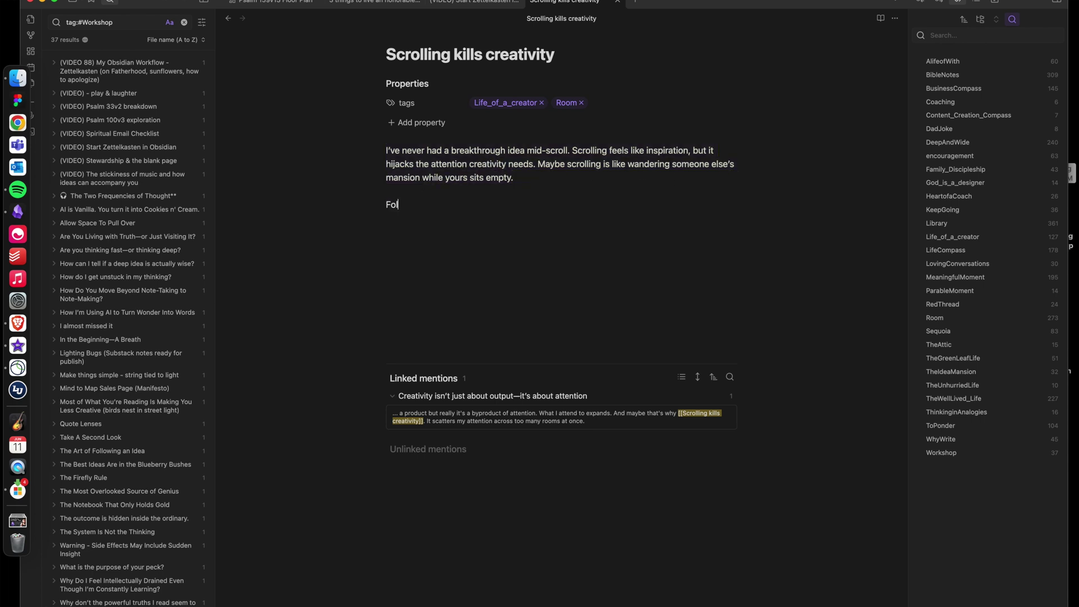
text(Follow what's alive.)
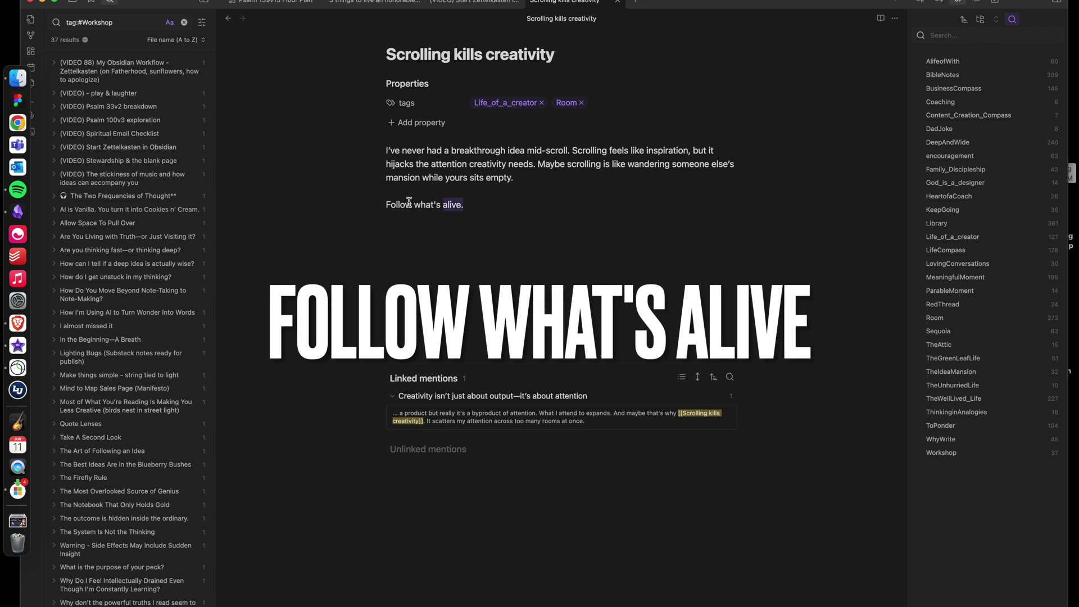
drag(409, 201, 386, 205)
key(super+b)
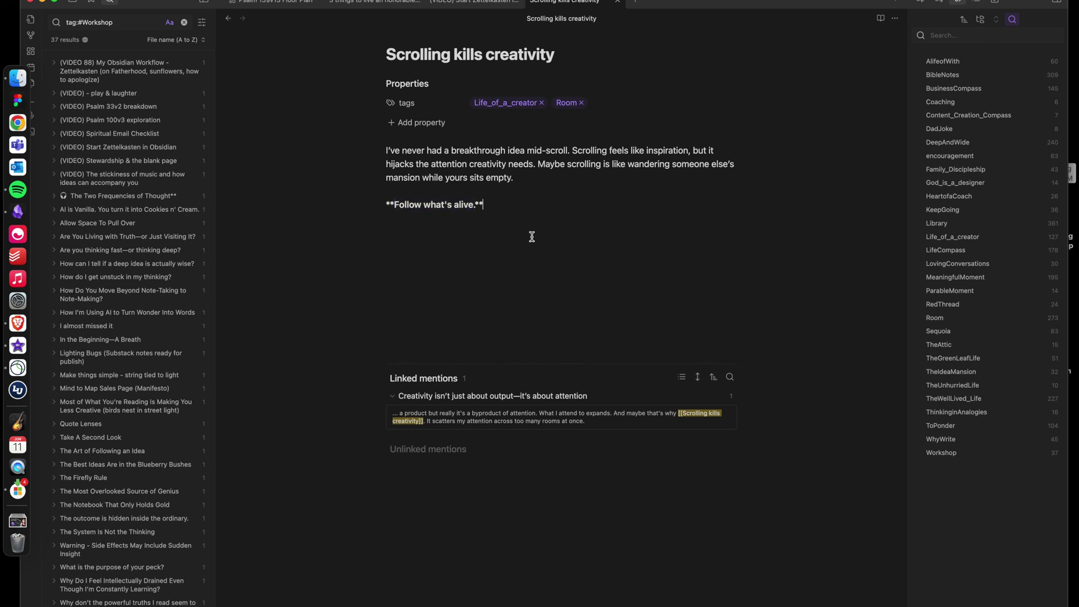
key(Return)
key(super+g)
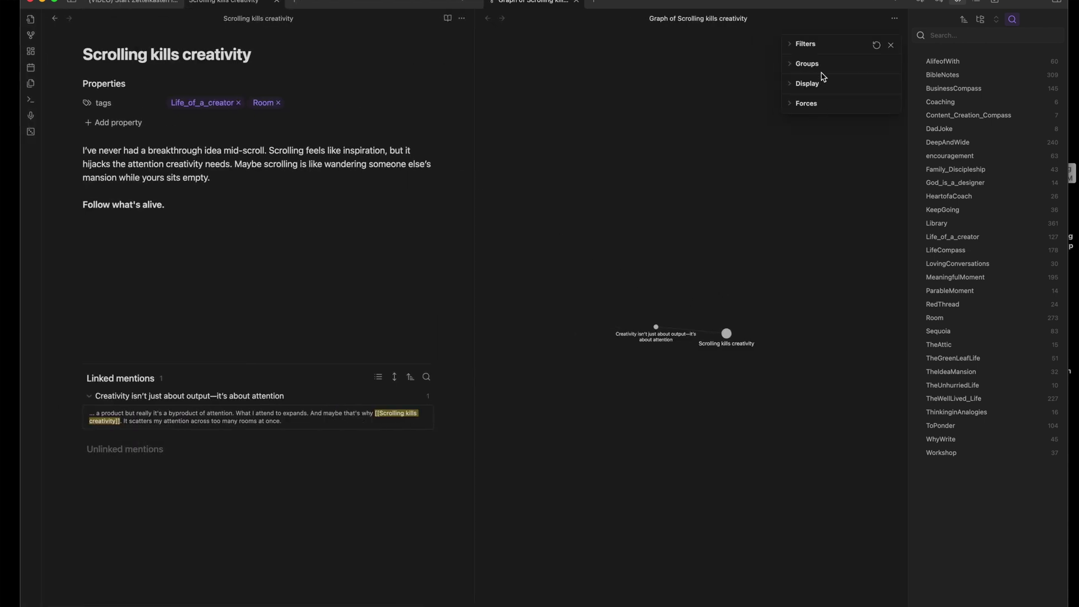
- Raise the local graph depth, open the linked notes, and show #Room and #Life_of_a_creator tag nodes
click(789, 46)
click(815, 91)
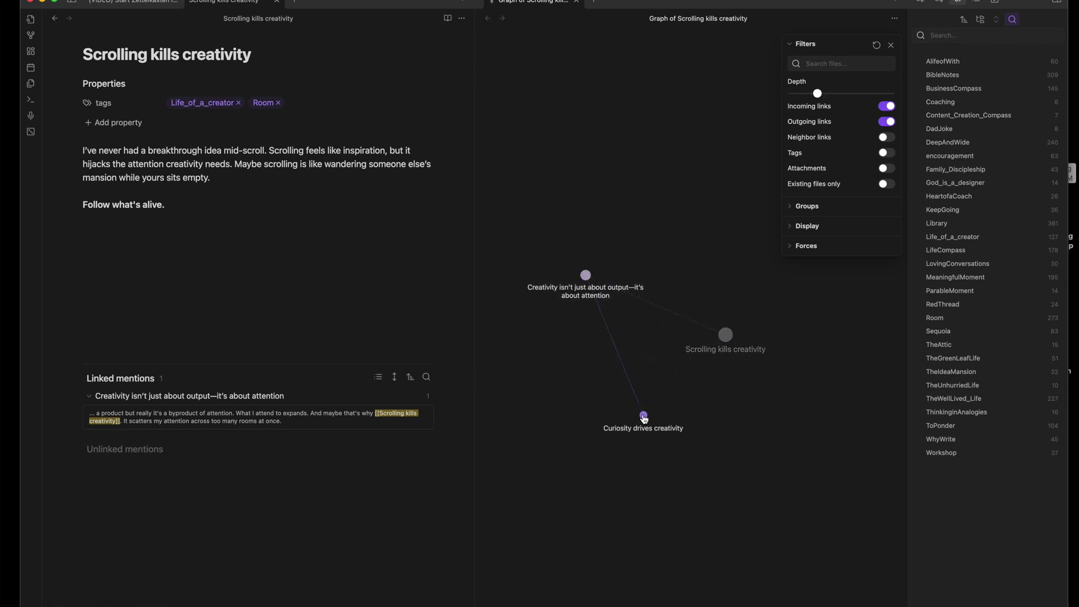
click(585, 275)
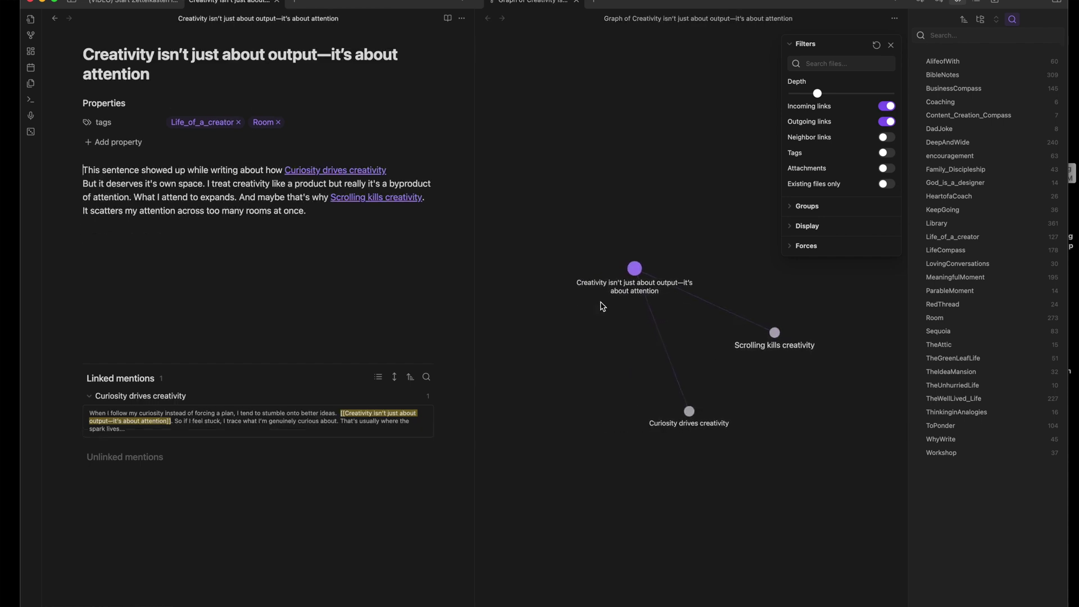
click(688, 411)
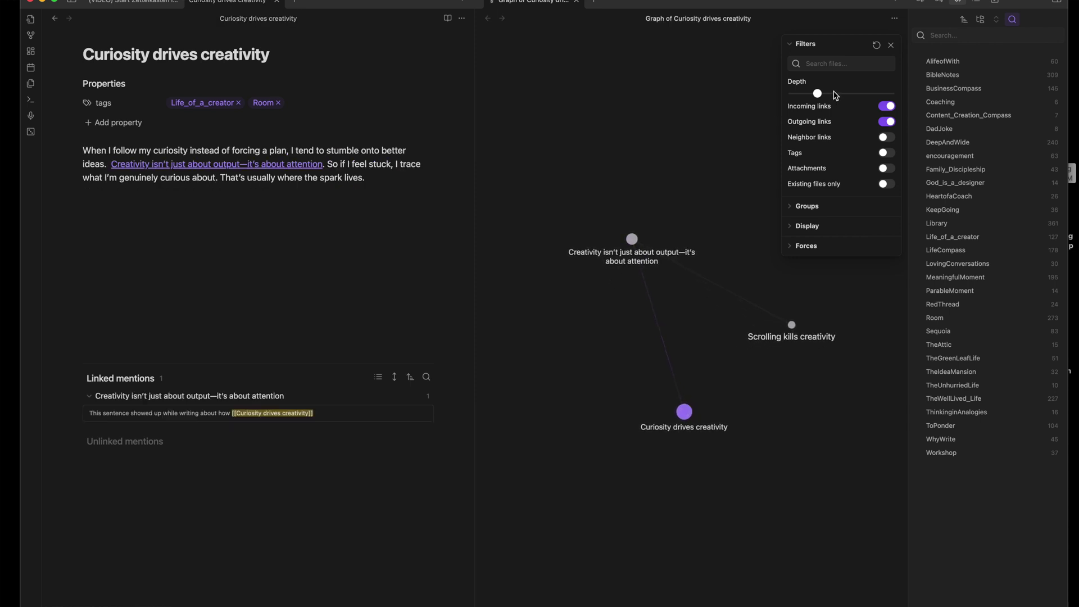
click(886, 153)
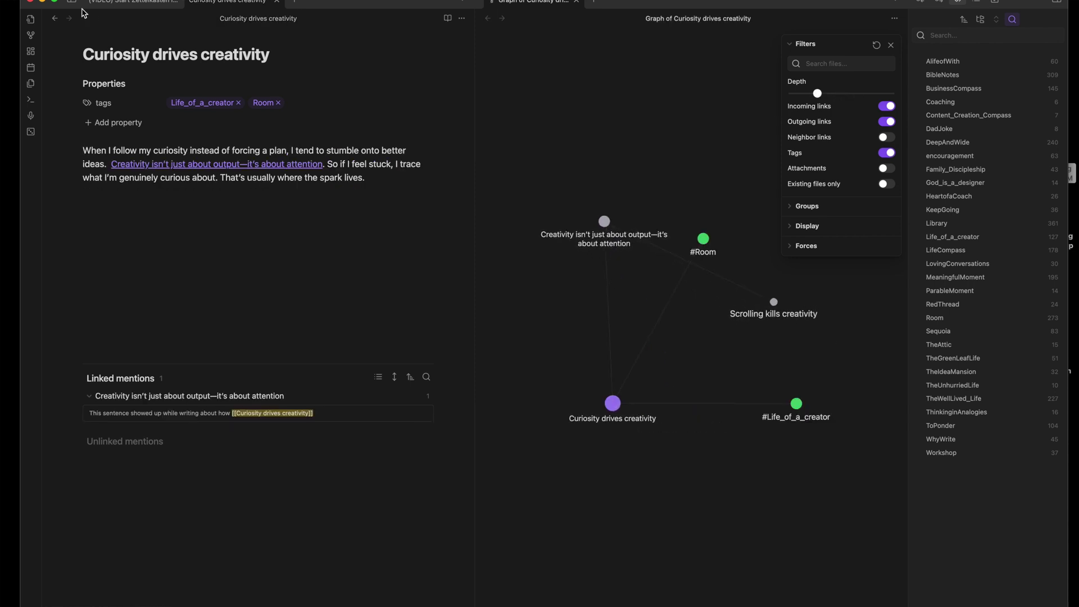
click(74, 5)
scroll(119, 183, down, 1)
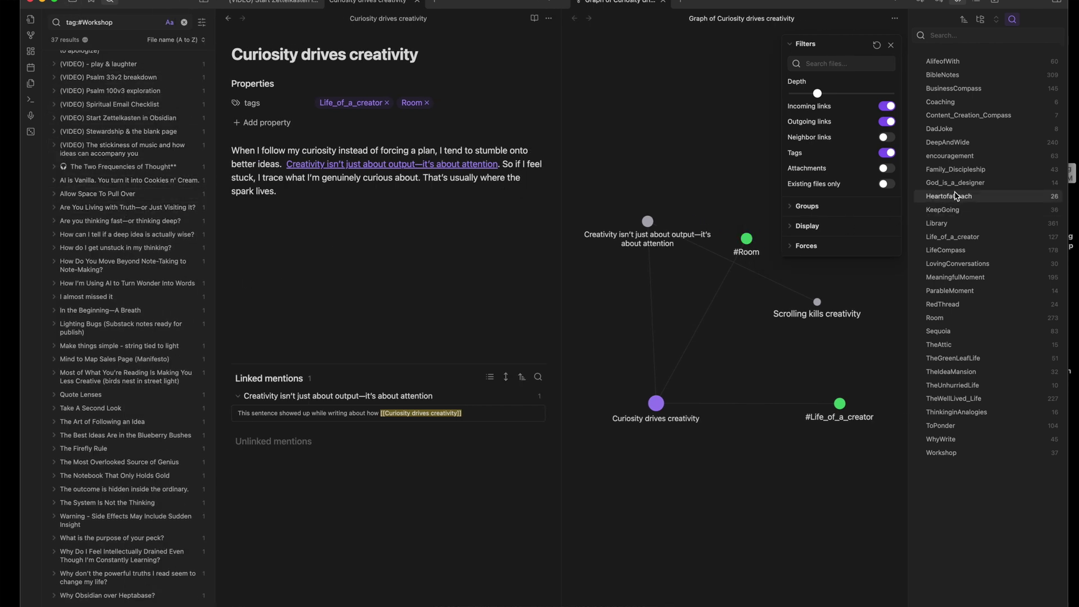
- List the 127 notes tagged Life_of_a_creator and close the local graph pane
click(956, 236)
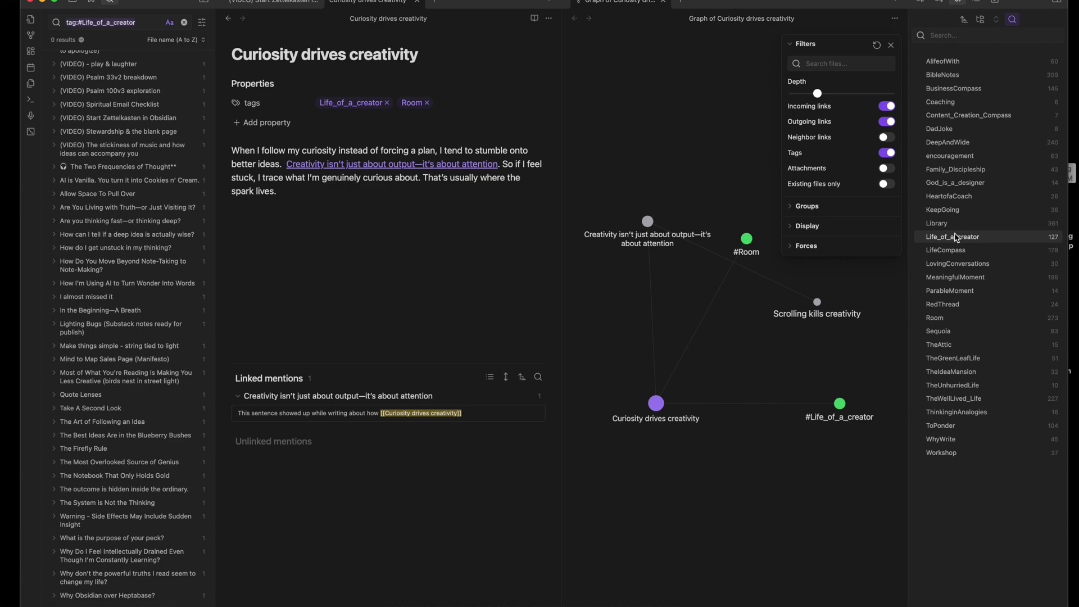
scroll(133, 185, down, 8)
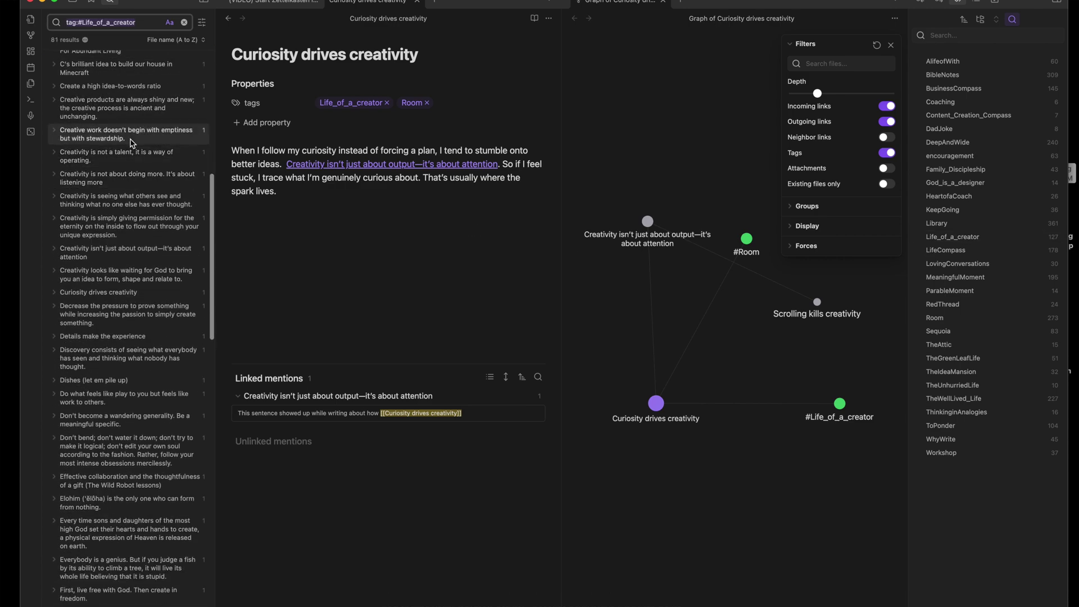
click(664, 2)
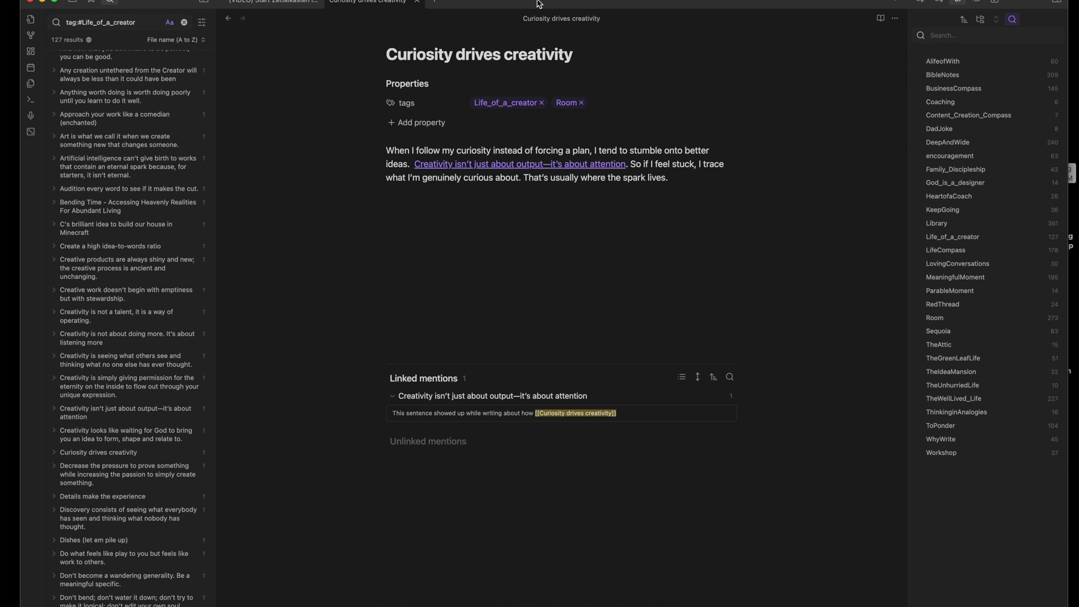
- Browse the Life_of_a_creator notes, ending on The Original Once Upon A Time..
click(125, 229)
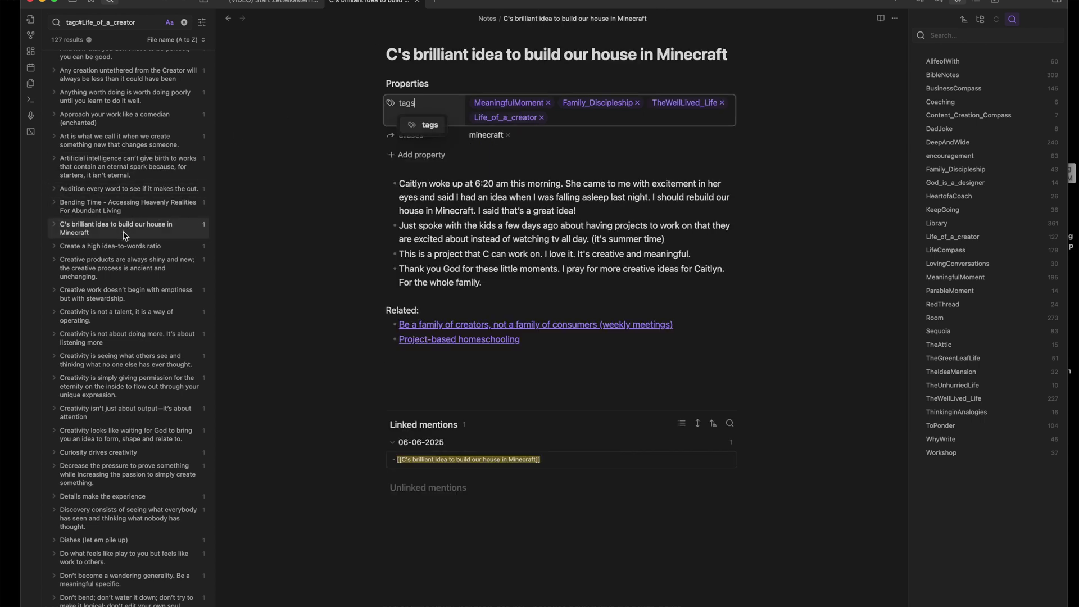
click(125, 246)
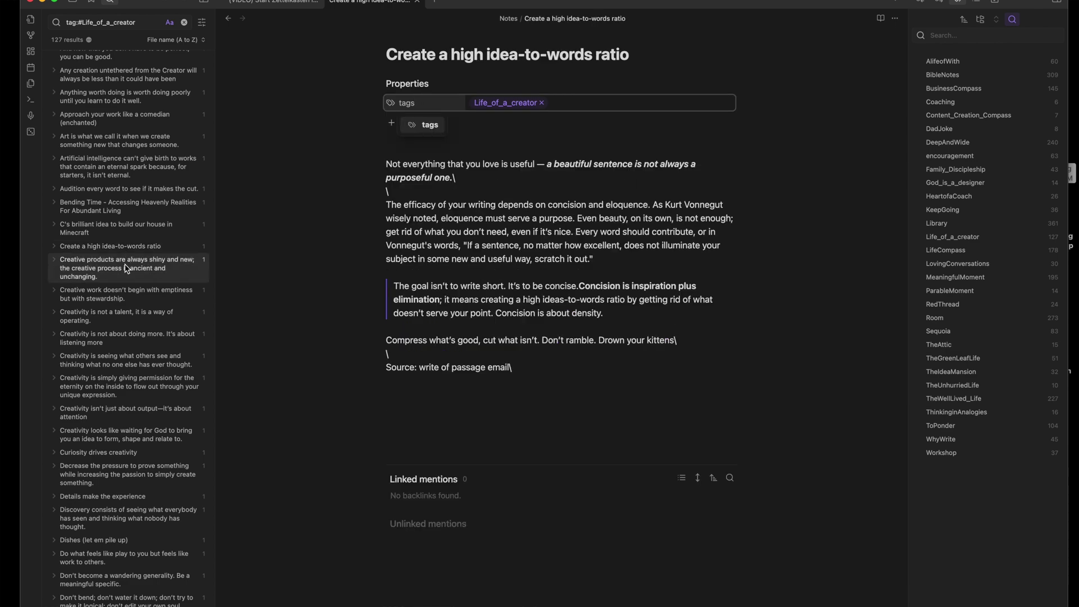
click(125, 264)
click(122, 294)
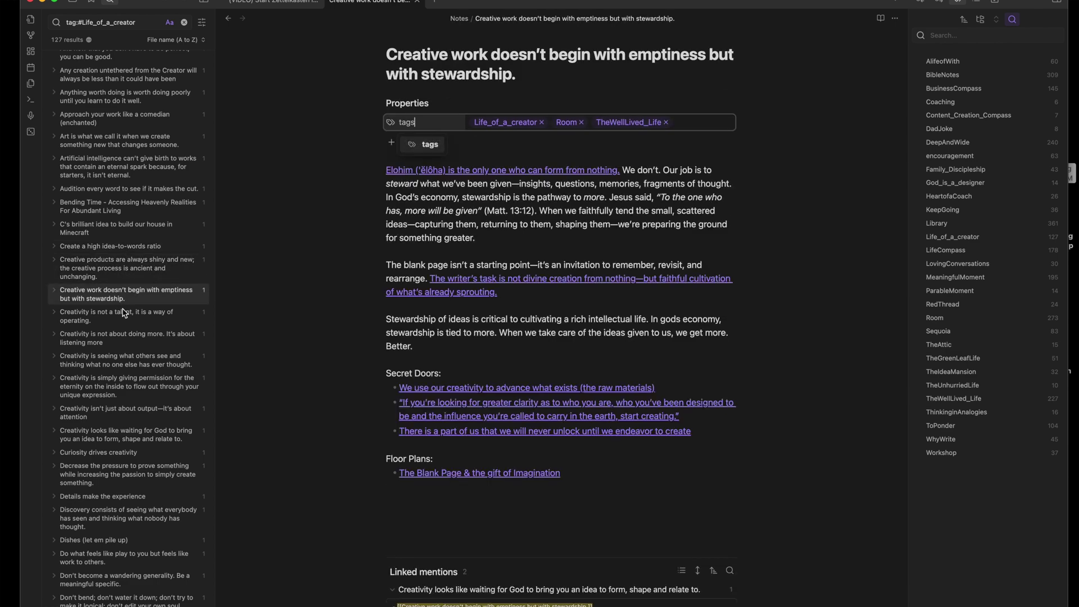
click(128, 339)
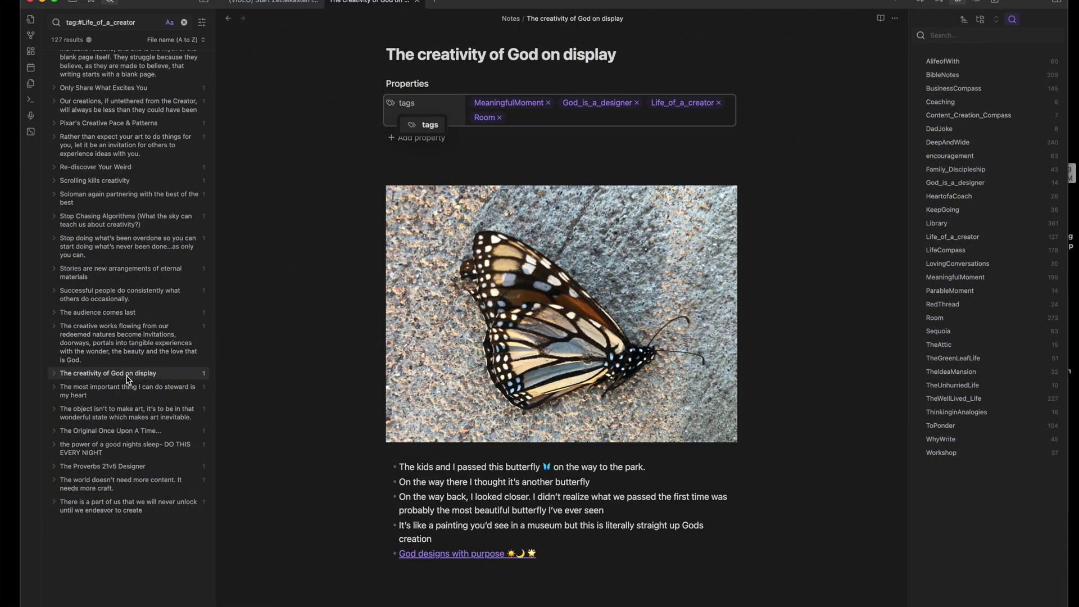
click(126, 397)
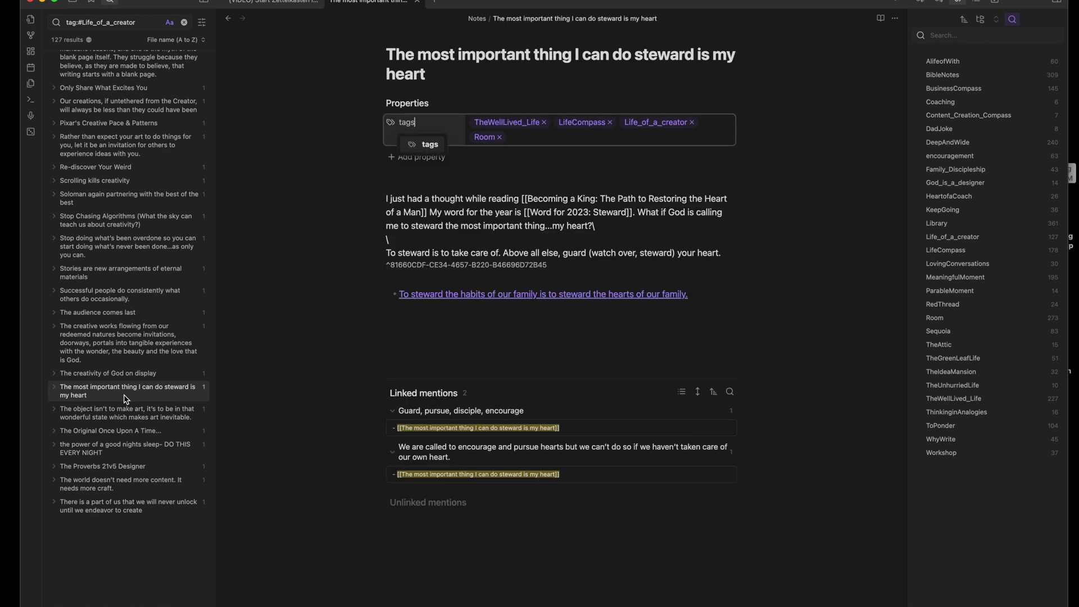
click(126, 413)
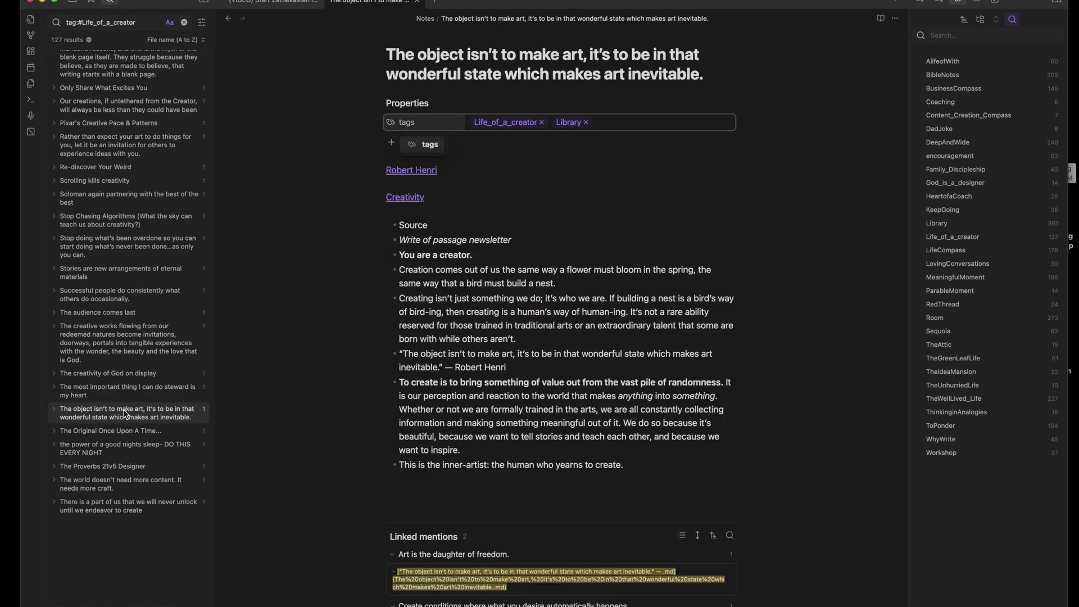
click(127, 431)
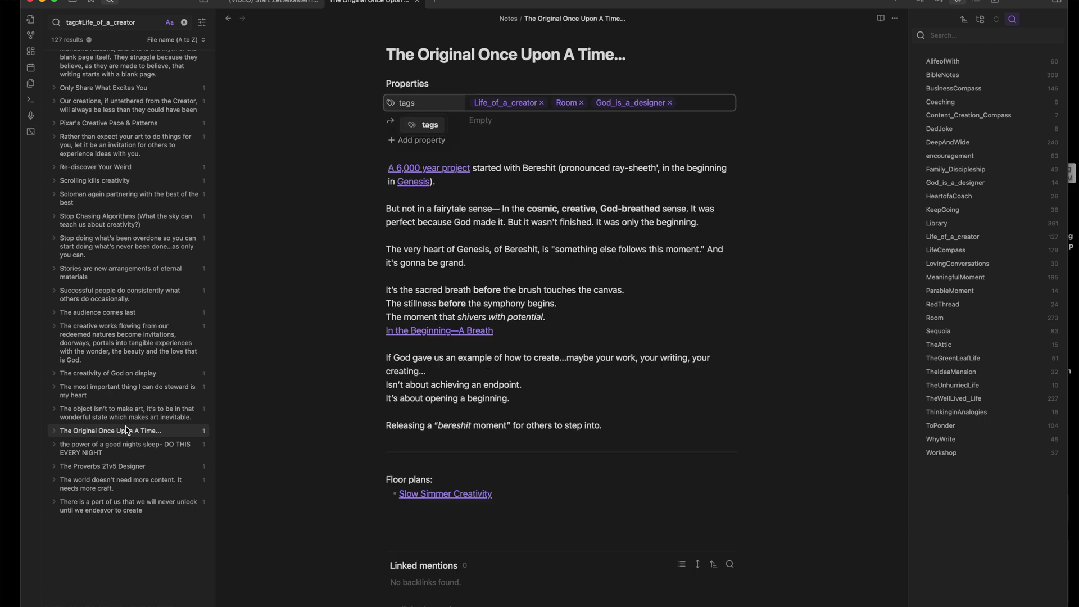